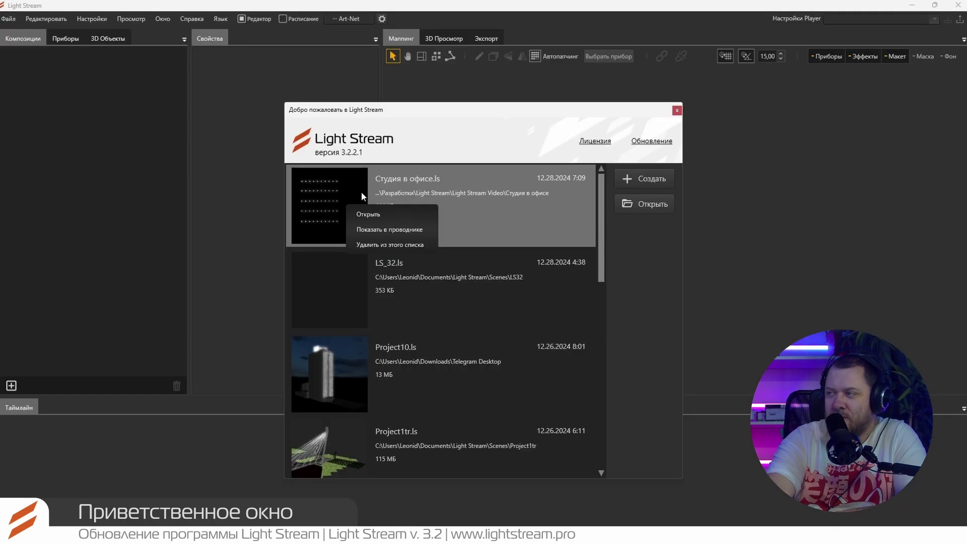
Show the recent project Студия в офисе.ls in its folder, and minimise that folder window to return to the welcome window
{"action": "left_click", "coordinate": [378, 232]}
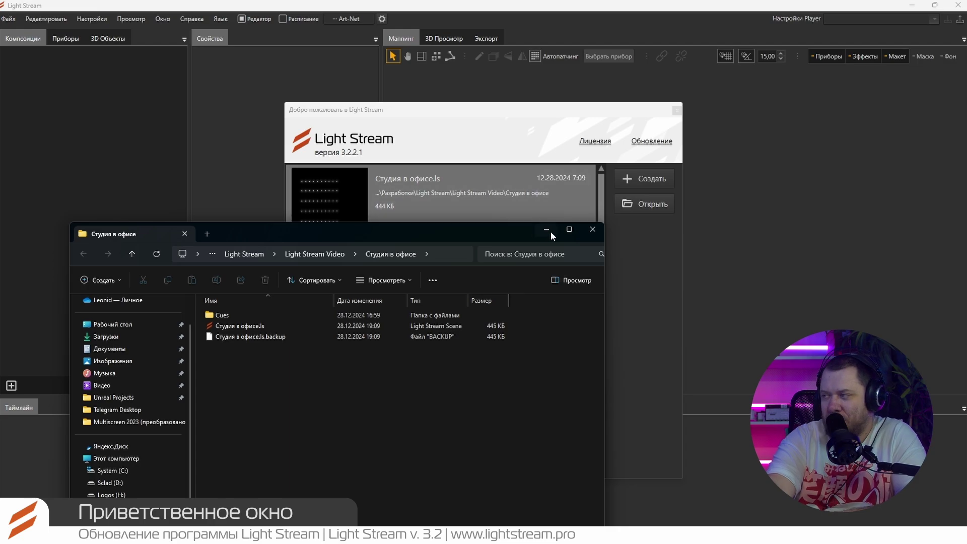
{"action": "left_click", "coordinate": [539, 229]}
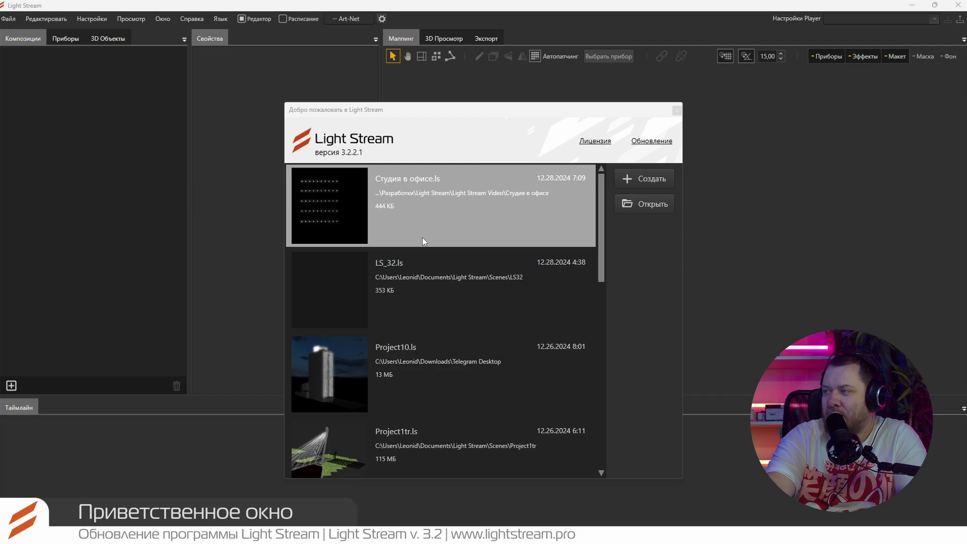
{"action": "scroll", "coordinate": [422, 237], "scroll_direction": "down", "scroll_amount": 1}
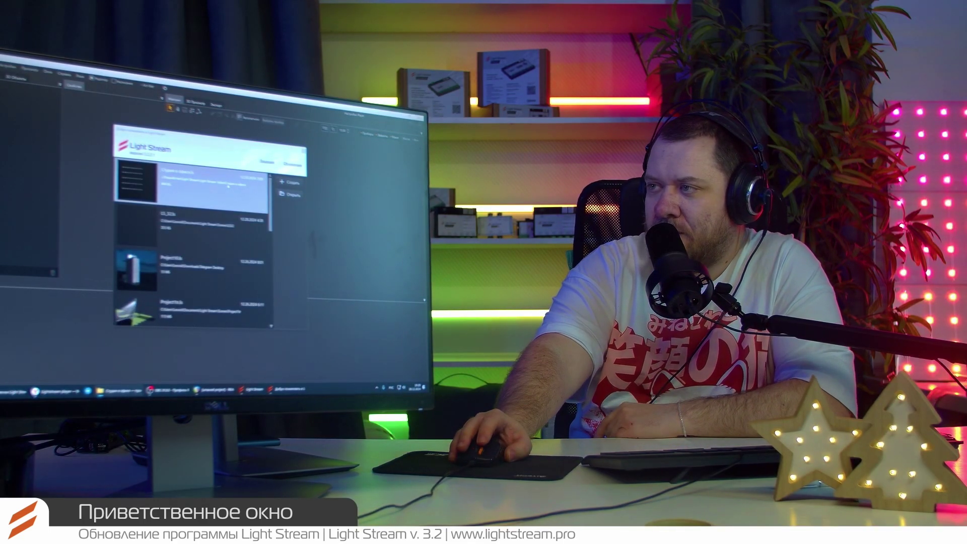
Start creating a new project and name it LS3.2
{"action": "left_click", "coordinate": [289, 182]}
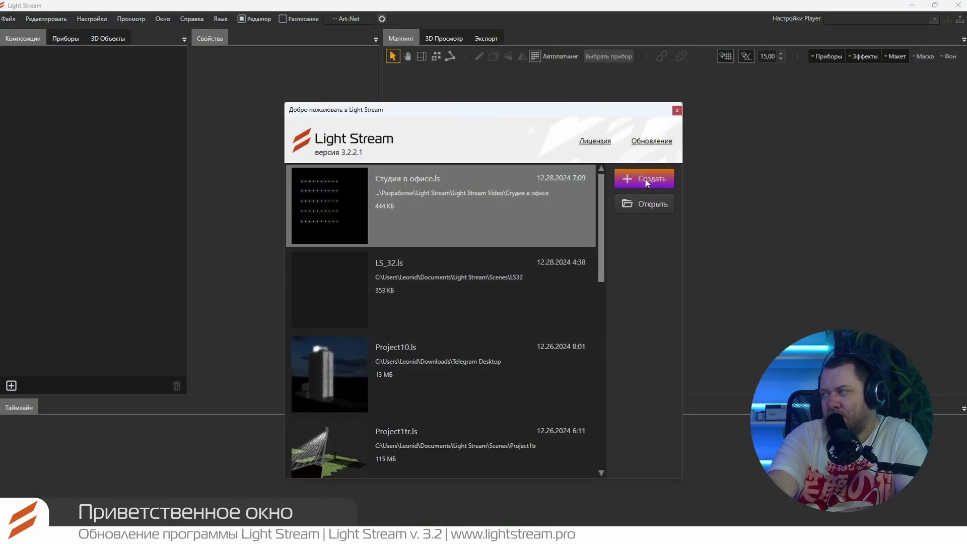
{"action": "left_click", "coordinate": [644, 178]}
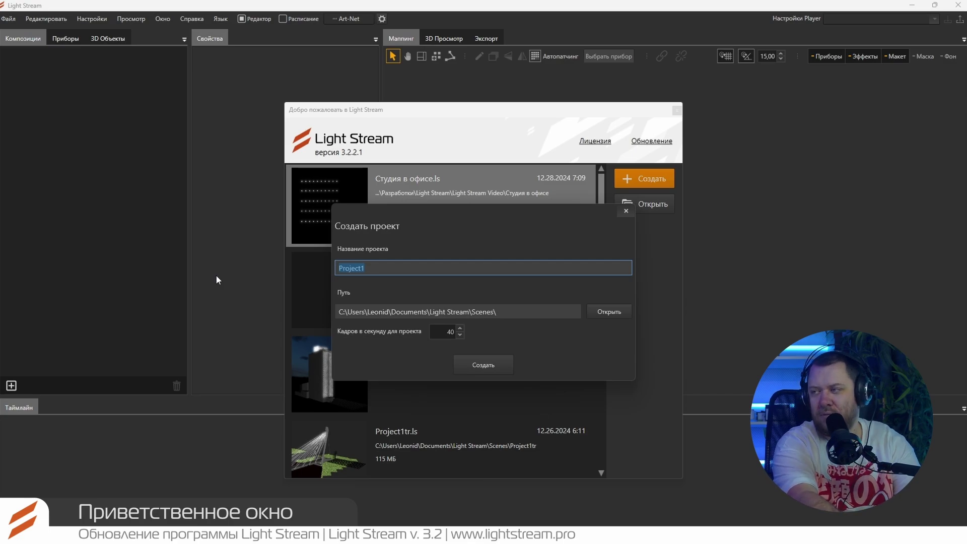
{"action": "type", "text": "Дш"}
{"action": "key", "text": "BackSpace"}
{"action": "key", "text": "BackSpace"}
{"action": "type", "text": "LS3.2"}
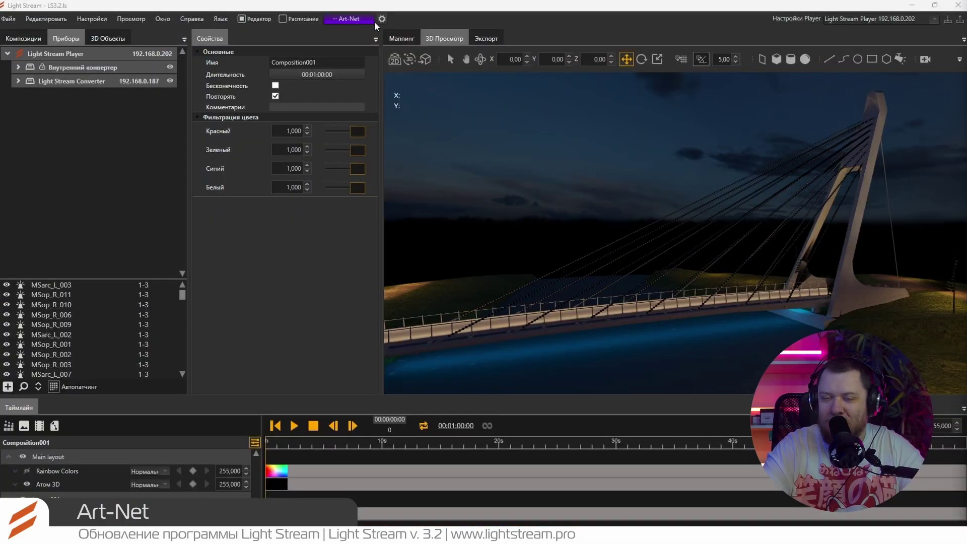
Enable Art-Net in the network settings and close the settings window
{"action": "left_click", "coordinate": [382, 19]}
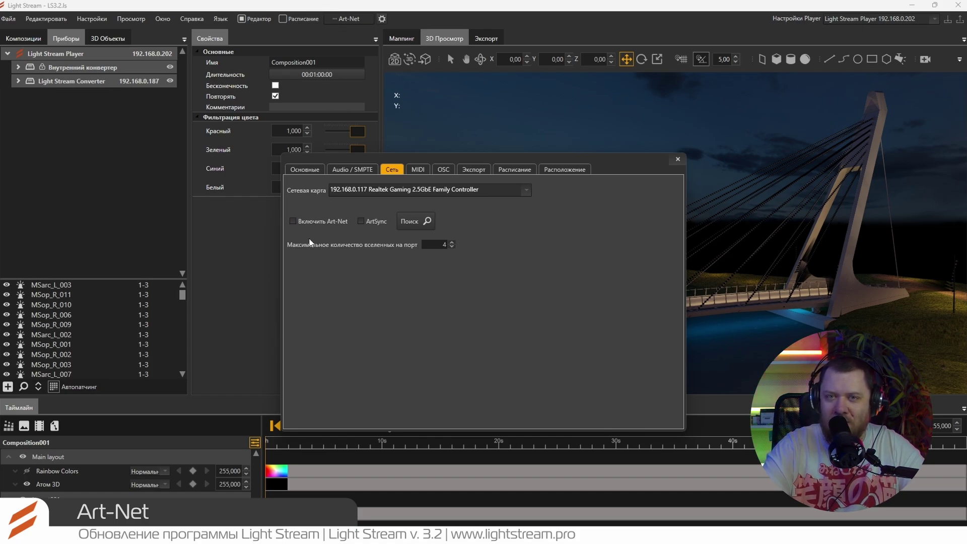
{"action": "left_click", "coordinate": [306, 223]}
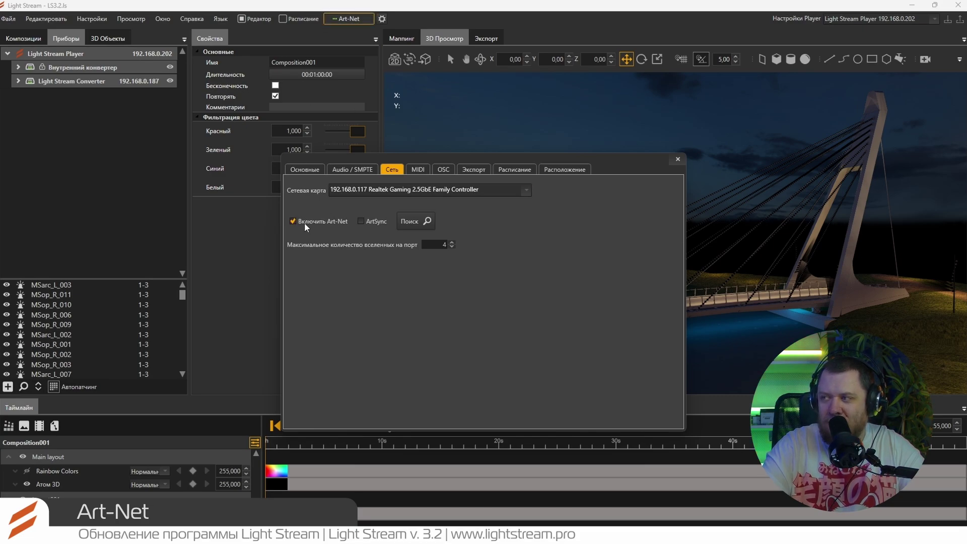
{"action": "left_click", "coordinate": [678, 160]}
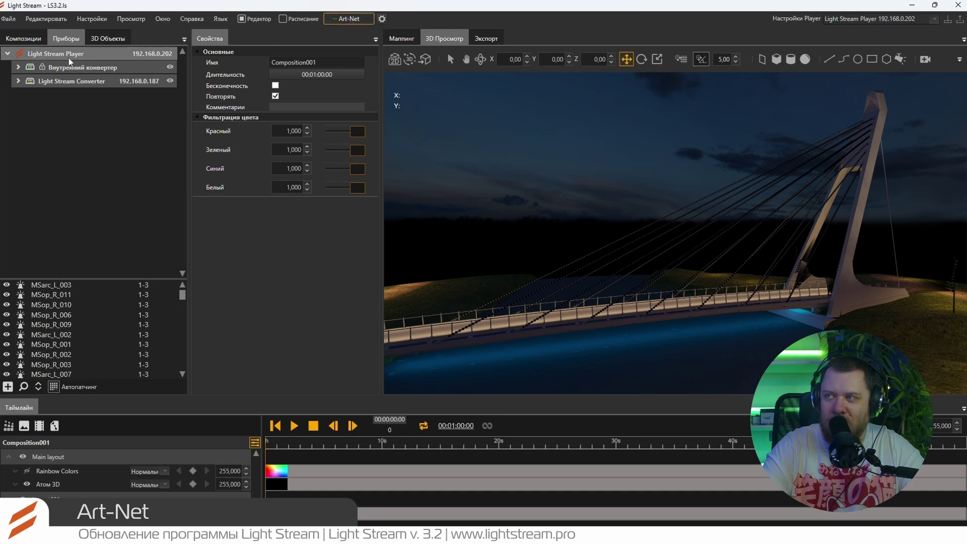
Review the network card and Art-Net options in the network settings, and toggle the Art-Net output
{"action": "left_click", "coordinate": [382, 19]}
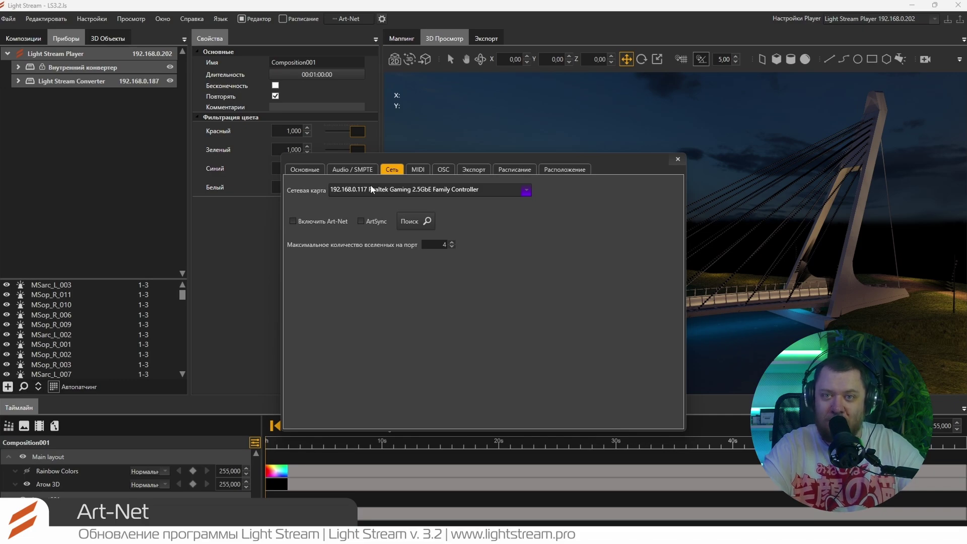
{"action": "left_click", "coordinate": [676, 160]}
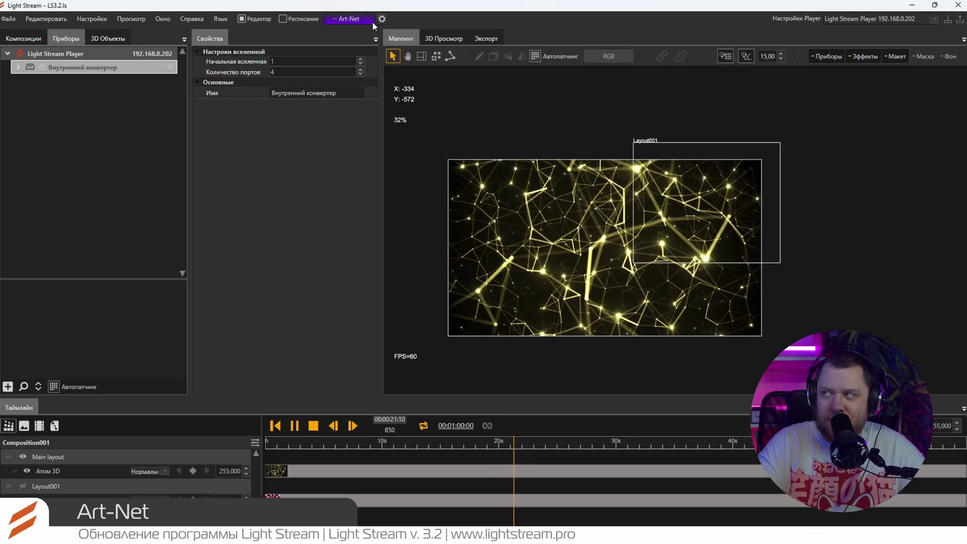
{"action": "left_click", "coordinate": [340, 19]}
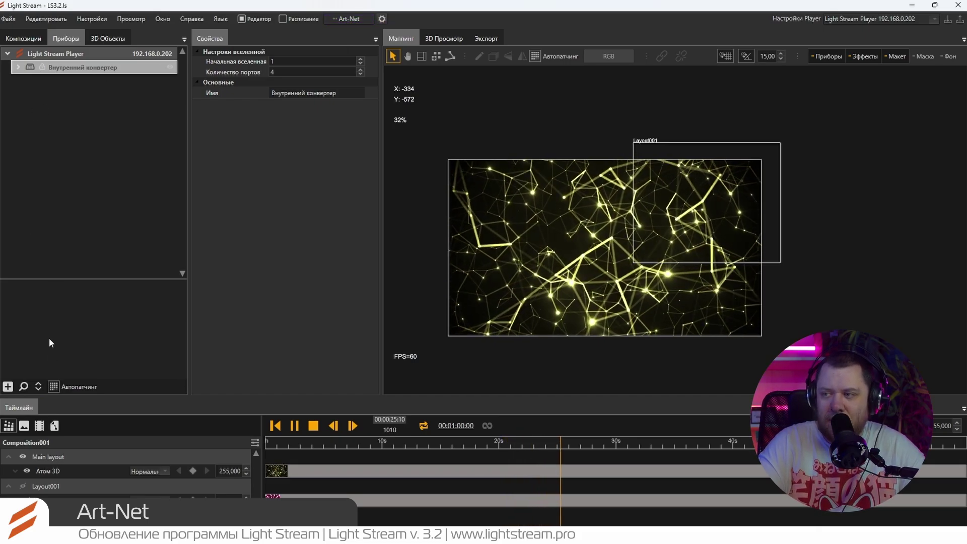
Add a device to the project's device list
{"action": "left_click", "coordinate": [7, 386]}
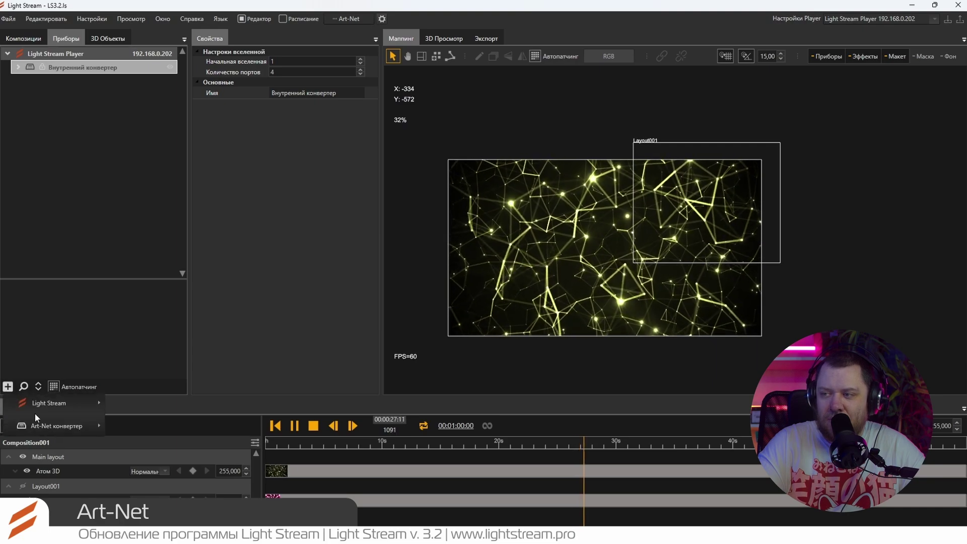
{"action": "mouse_move", "coordinate": [38, 406]}
{"action": "left_click", "coordinate": [137, 438]}
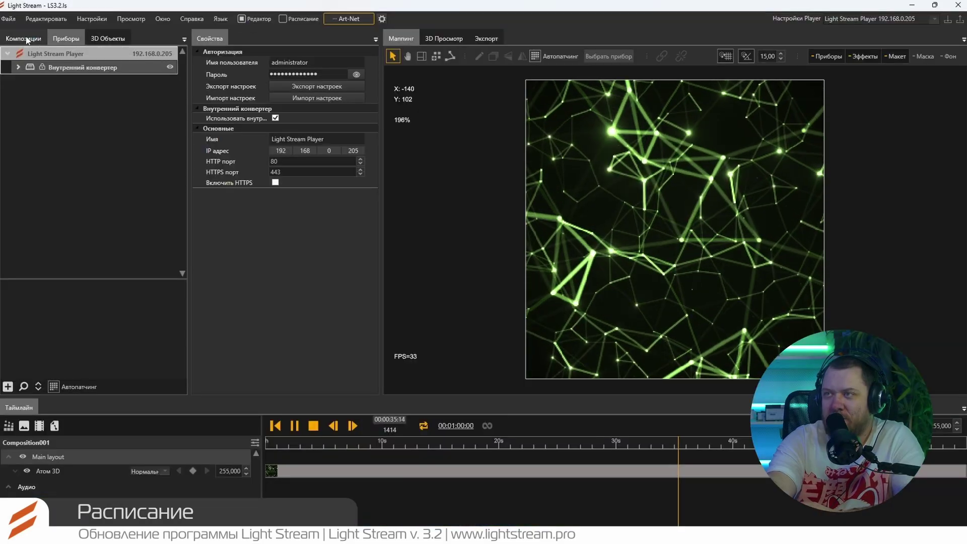
View the project's compositions and check the 3D preview before returning to the mapping view
{"action": "left_click", "coordinate": [27, 39]}
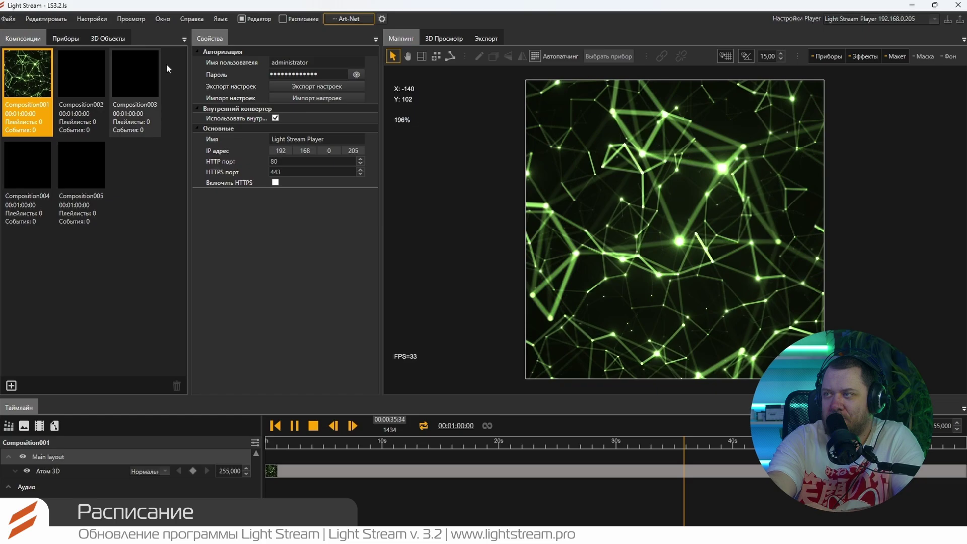
{"action": "left_click", "coordinate": [448, 40]}
{"action": "left_click", "coordinate": [406, 37]}
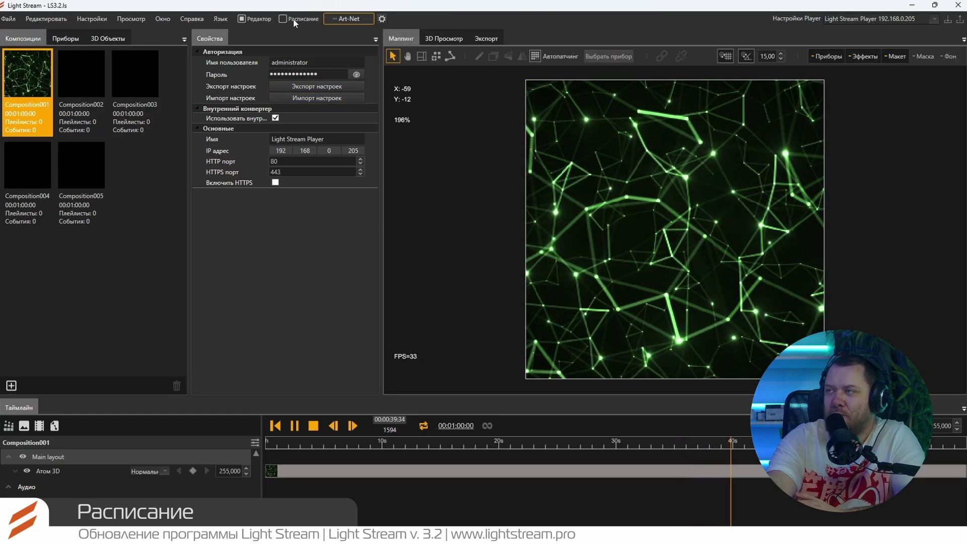
Switch between the schedule and editor modes, and start the calendar playback in the schedule
{"action": "left_click", "coordinate": [293, 18]}
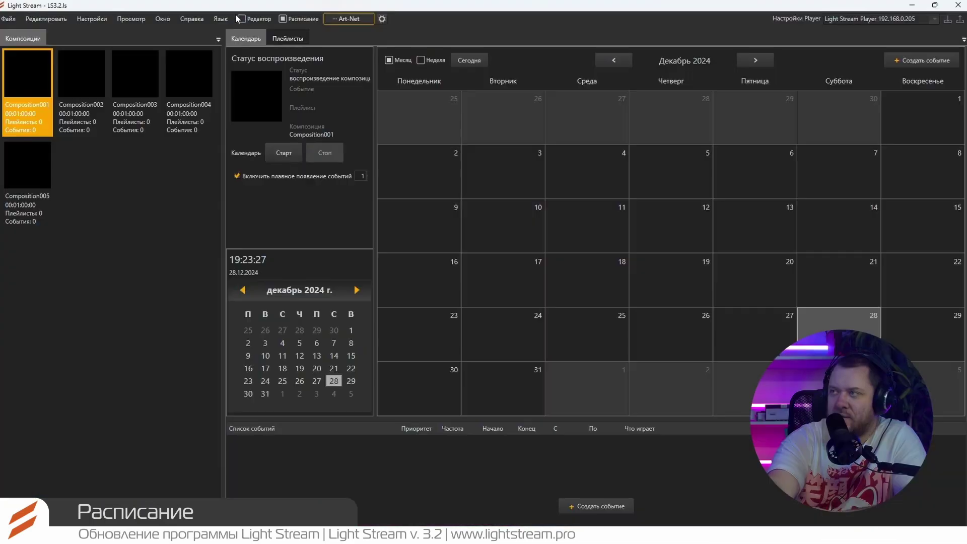
{"action": "left_click", "coordinate": [250, 19]}
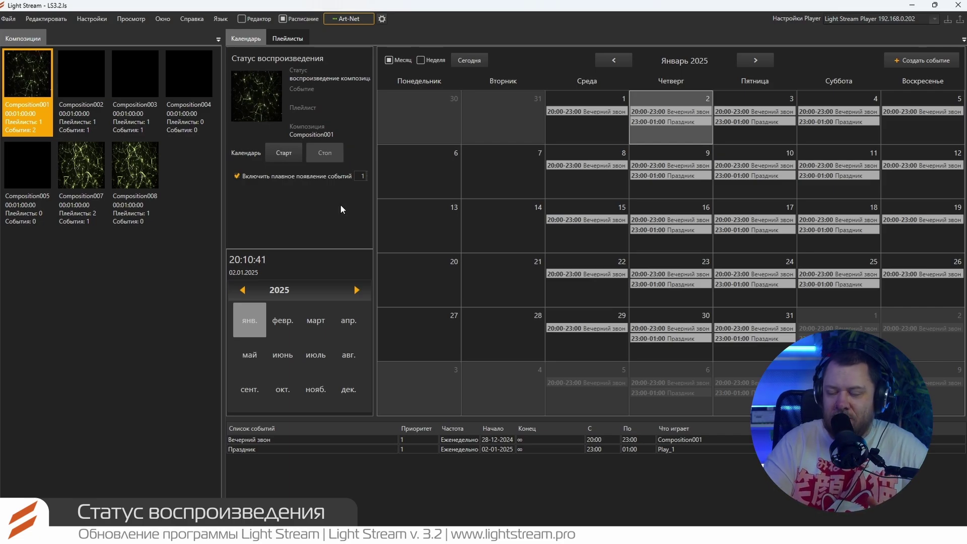
{"action": "left_click", "coordinate": [284, 153]}
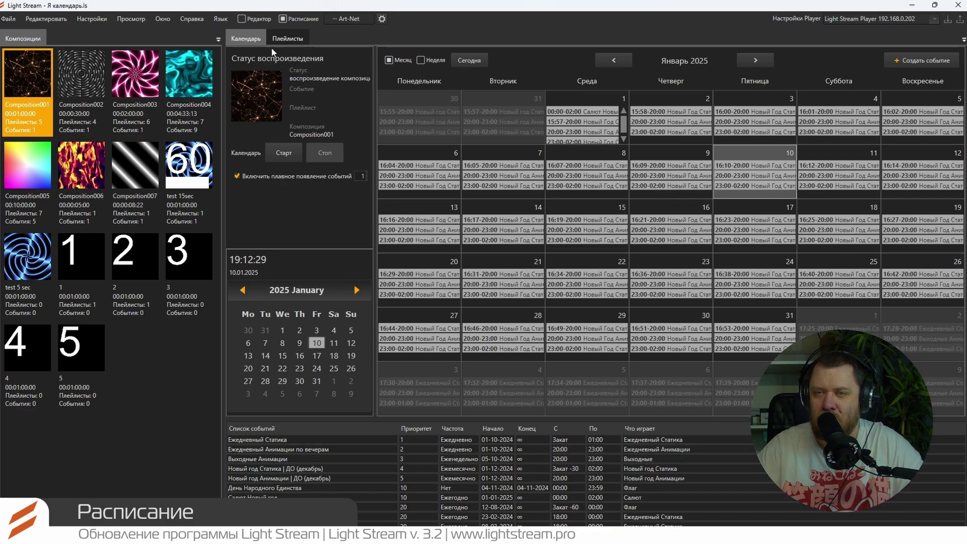
Look over the schedule's playlists and return to the event calendar
{"action": "left_click", "coordinate": [285, 37]}
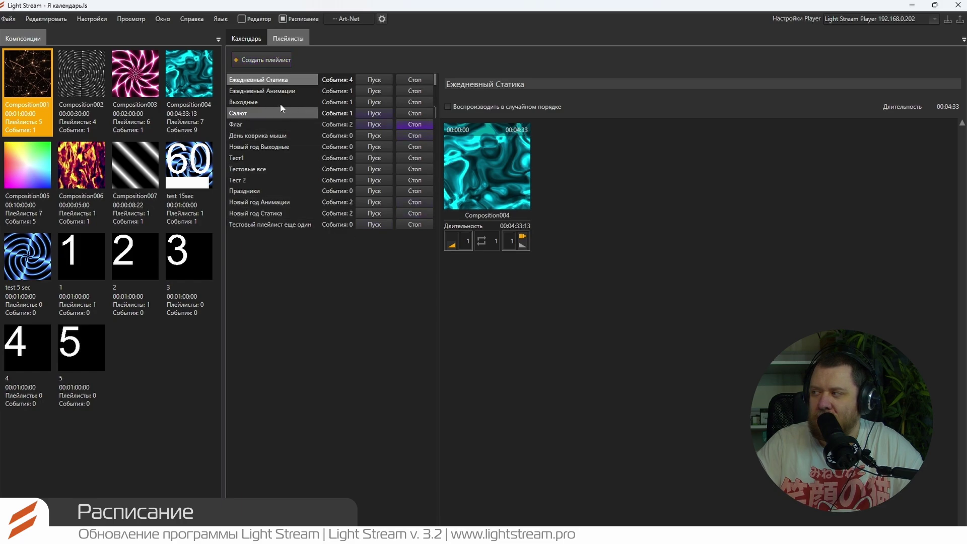
{"action": "left_click", "coordinate": [245, 40]}
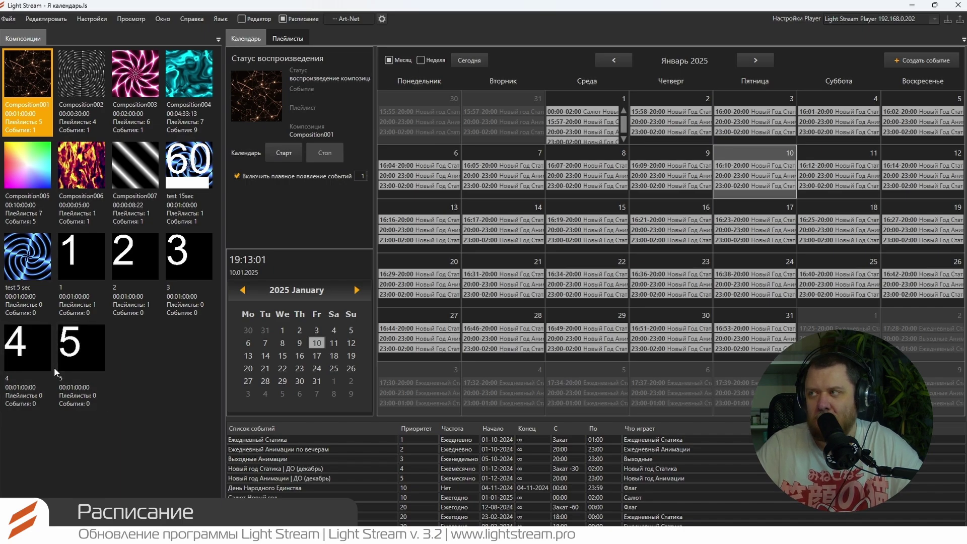
Review the export list, the compositions and the Light Stream Player's authorization properties in editor mode
{"action": "left_click", "coordinate": [250, 19]}
{"action": "left_click", "coordinate": [487, 39]}
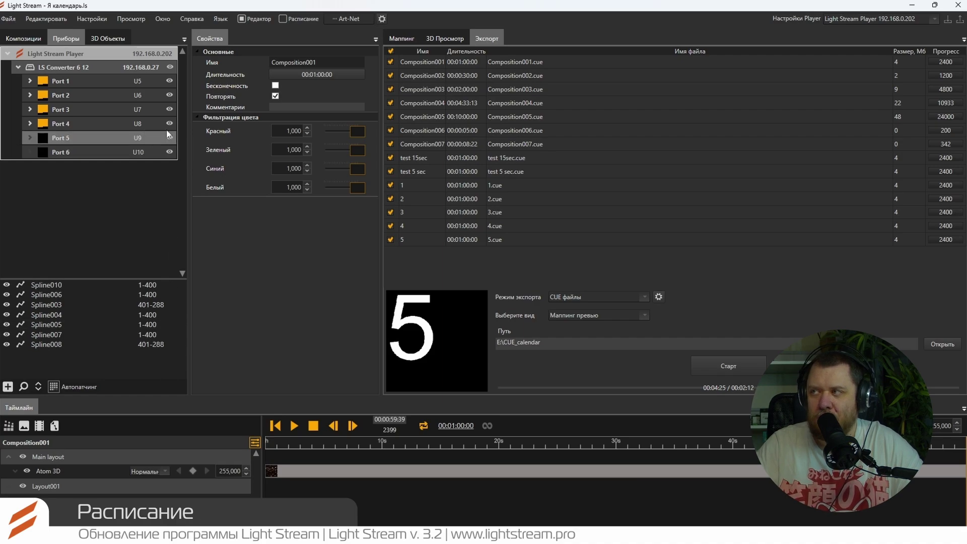
{"action": "left_click", "coordinate": [23, 39]}
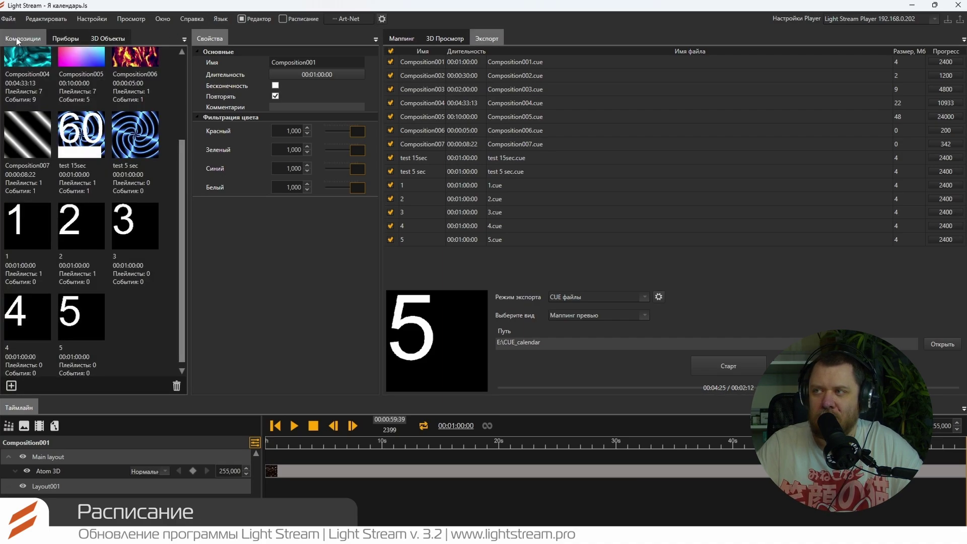
{"action": "left_click", "coordinate": [61, 39]}
{"action": "left_click", "coordinate": [62, 55]}
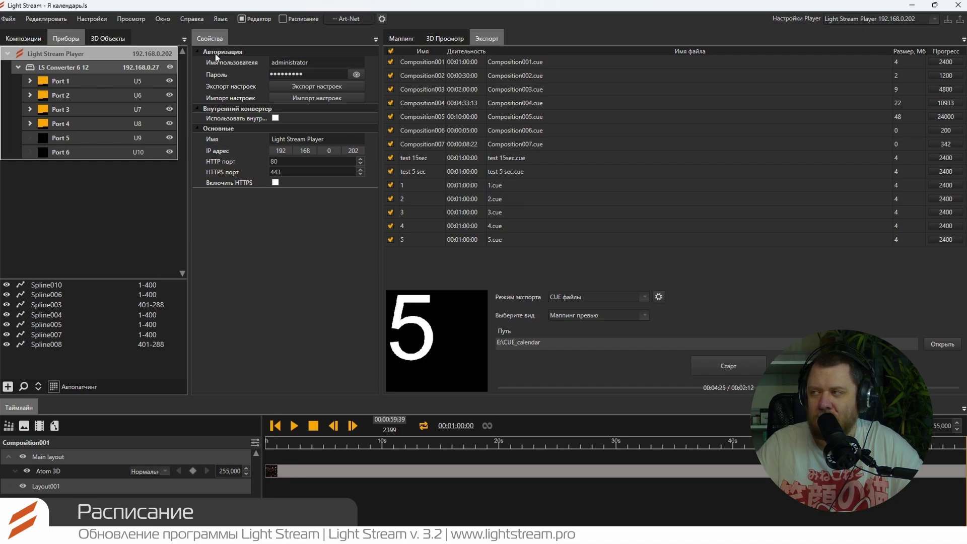
{"action": "left_click", "coordinate": [215, 75]}
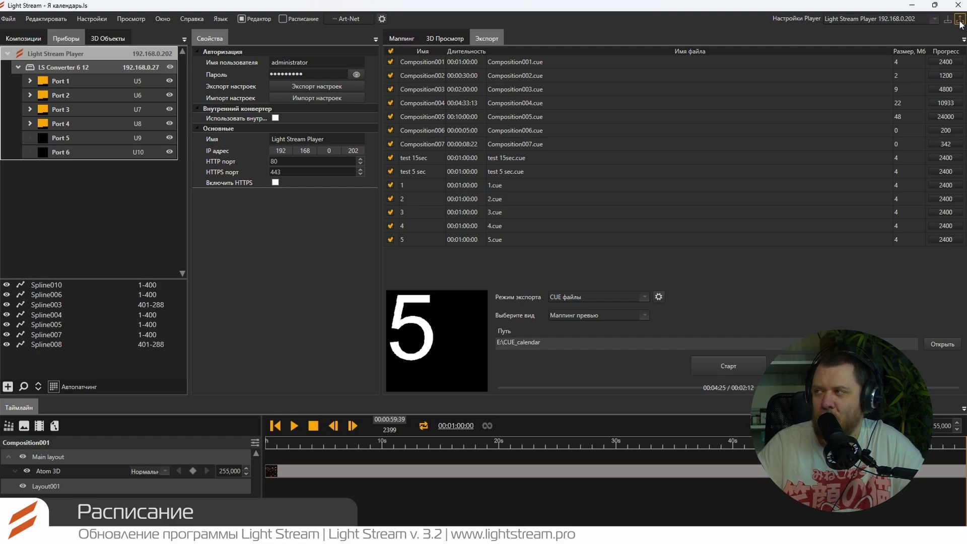
Return to schedule mode and upload the settings to the Light Stream Player
{"action": "left_click", "coordinate": [282, 20]}
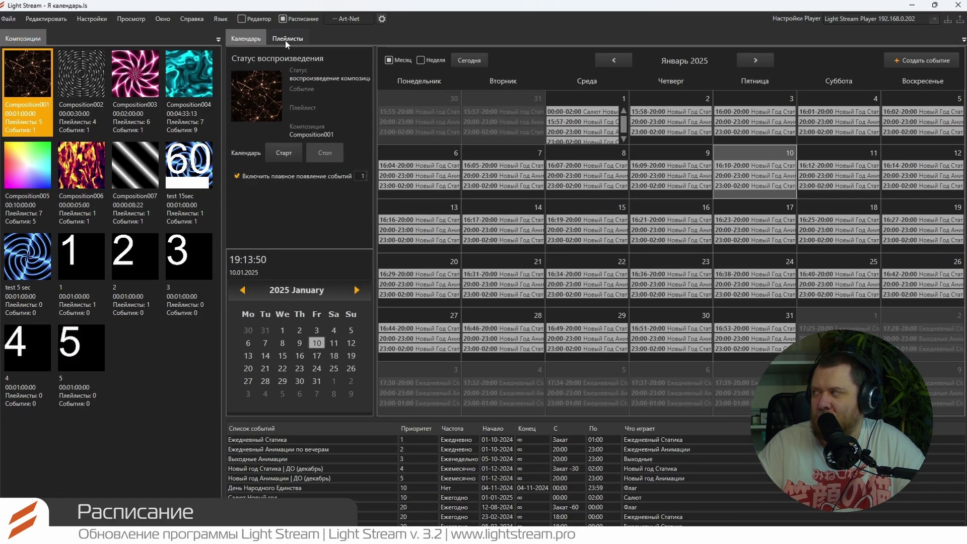
{"action": "left_click", "coordinate": [960, 20]}
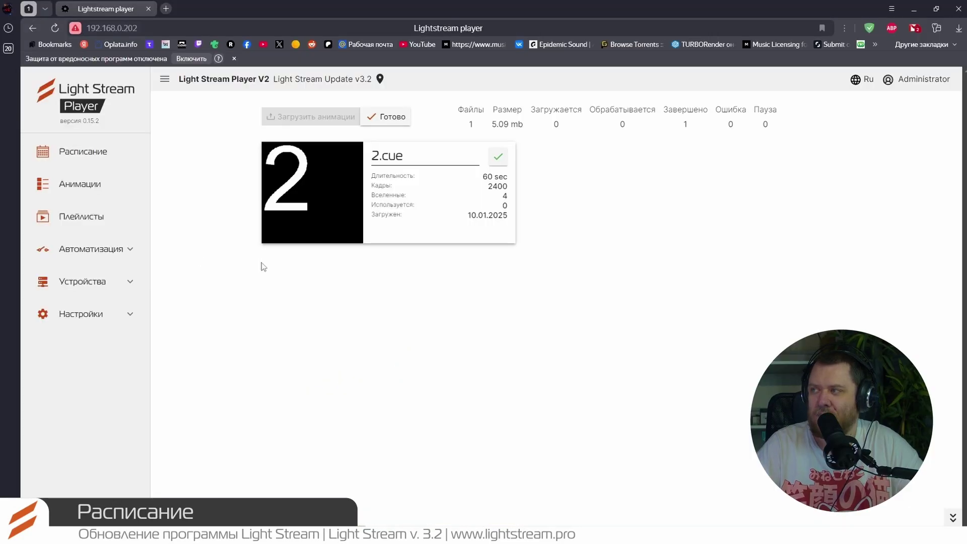
Compare the playlists in the Player's web interface with the playlists in the Light Stream desktop program
{"action": "left_click", "coordinate": [76, 220]}
{"action": "scroll", "coordinate": [332, 158], "scroll_direction": "down", "scroll_amount": 3}
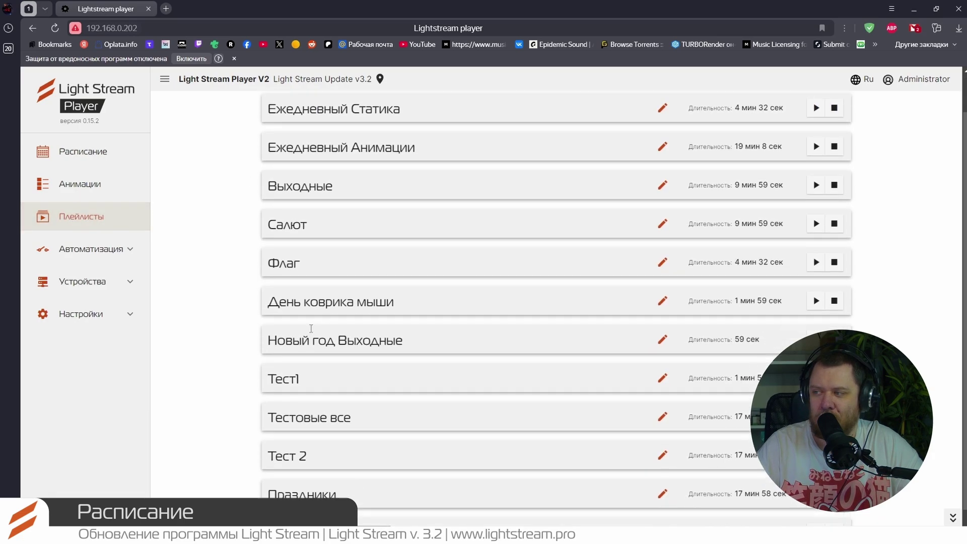
{"action": "scroll", "coordinate": [292, 460], "scroll_direction": "up", "scroll_amount": 1}
{"action": "scroll", "coordinate": [292, 460], "scroll_direction": "up", "scroll_amount": 1}
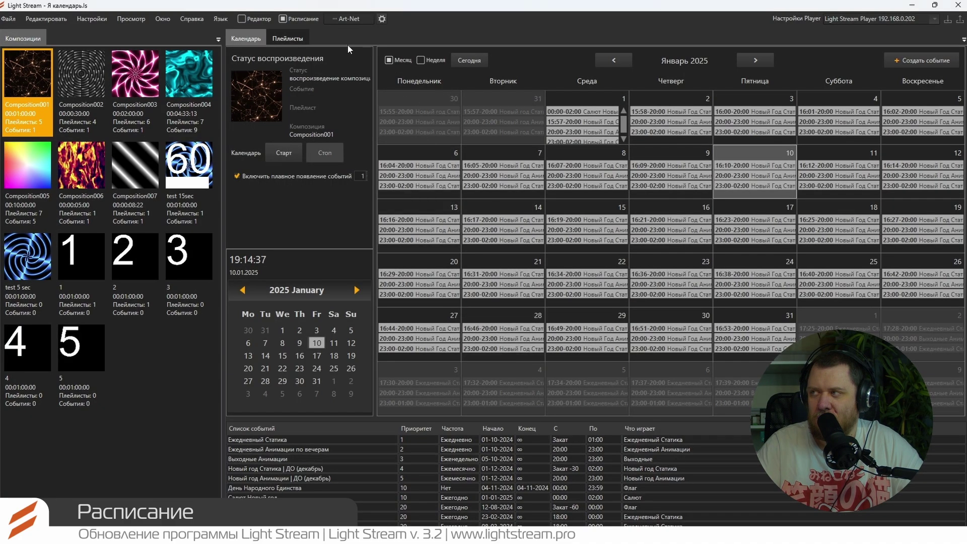
{"action": "left_click", "coordinate": [289, 42]}
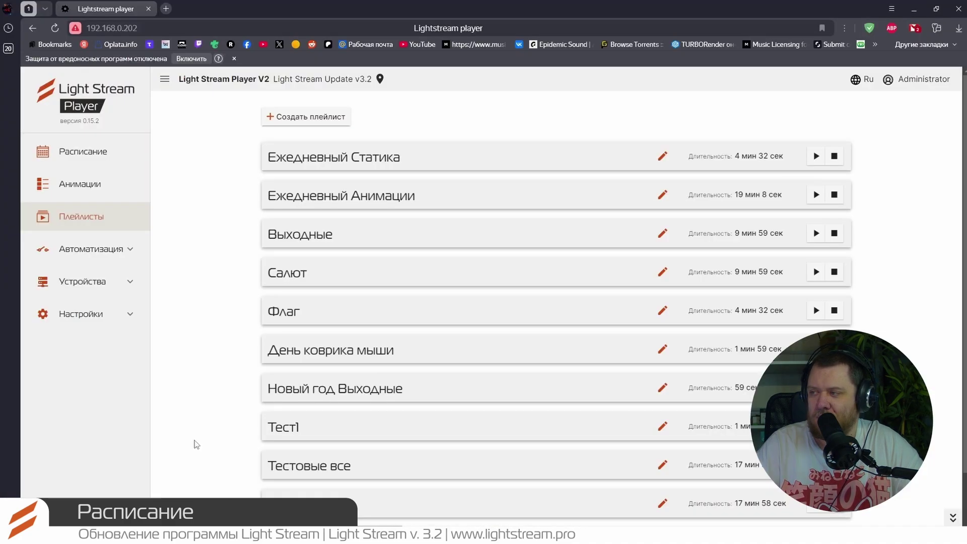
Look through the animations stored on the player in its web interface
{"action": "left_click", "coordinate": [71, 189]}
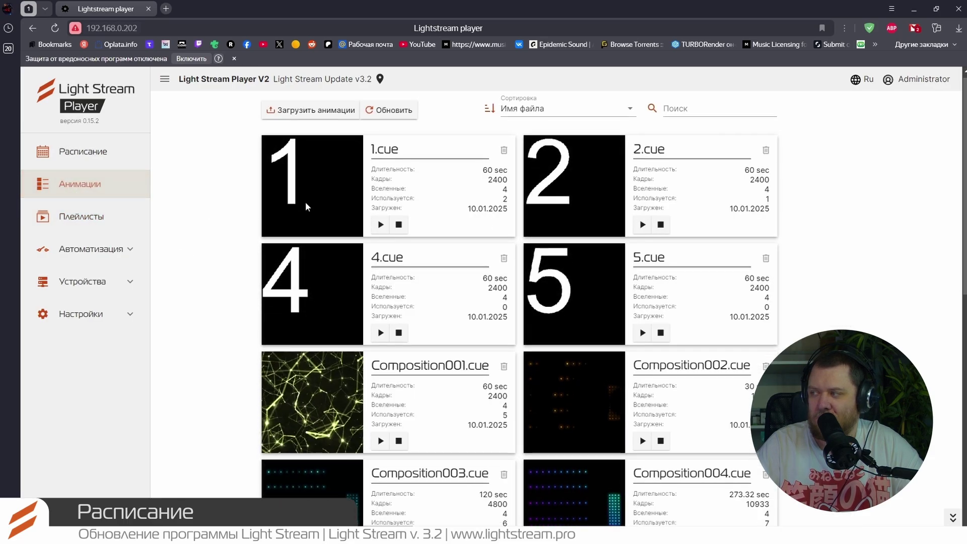
{"action": "scroll", "coordinate": [305, 202], "scroll_direction": "down", "scroll_amount": 8}
{"action": "scroll", "coordinate": [319, 332], "scroll_direction": "down", "scroll_amount": 2}
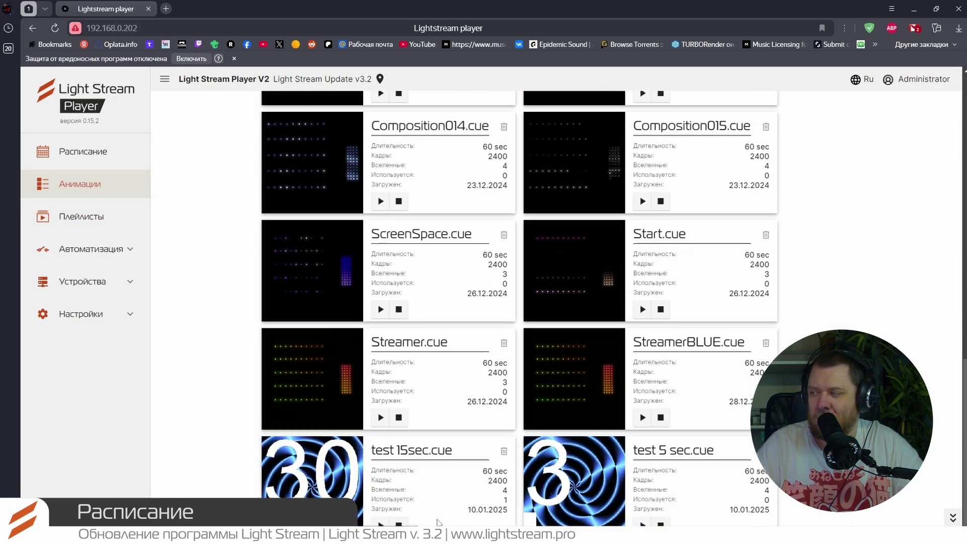
{"action": "scroll", "coordinate": [214, 219], "scroll_direction": "up", "scroll_amount": 10}
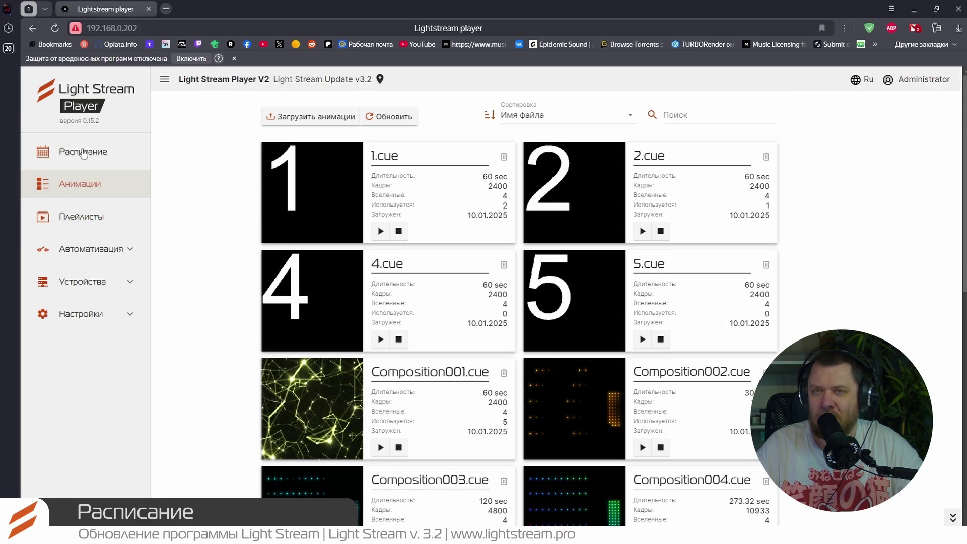
Open the schedule in the Player's web interface and the calendar in Light Stream to compare them
{"action": "left_click", "coordinate": [84, 153]}
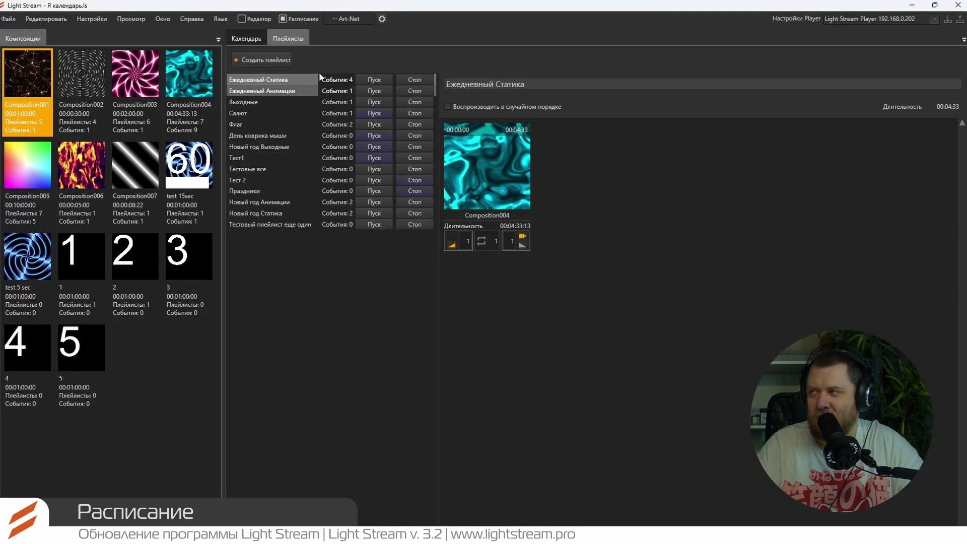
{"action": "left_click", "coordinate": [242, 39]}
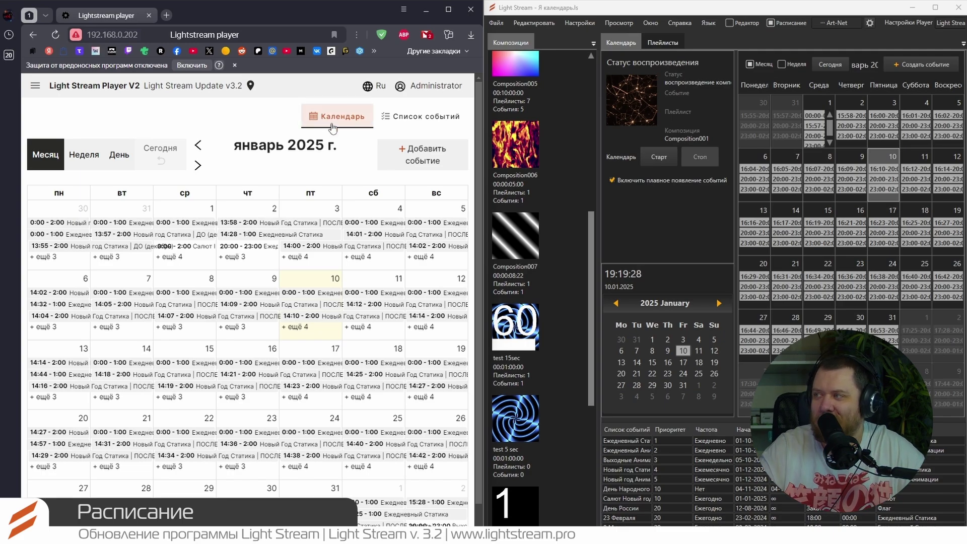
Compare the Player's web calendar with its event list and view the settings of the "Ежедневный Статика" event without changing them
{"action": "left_click", "coordinate": [426, 120]}
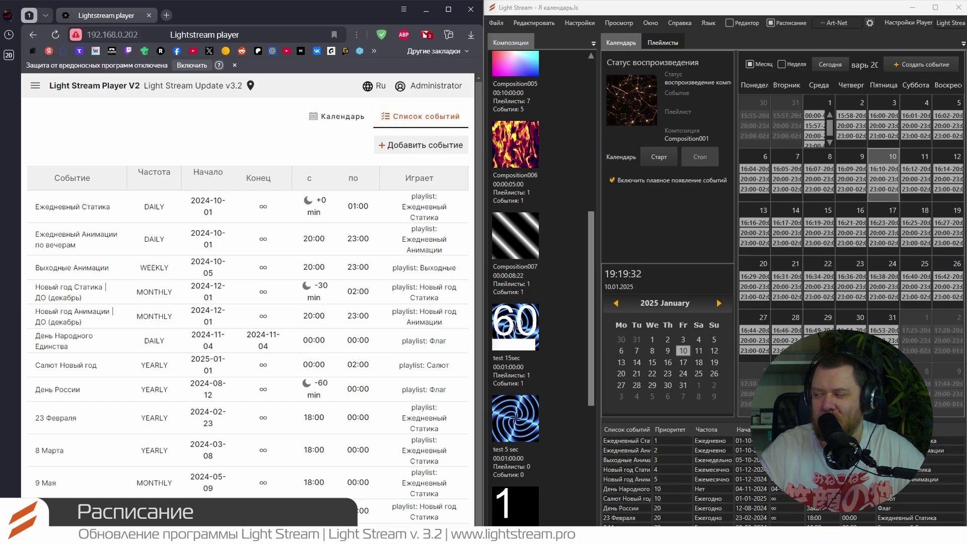
{"action": "left_click", "coordinate": [343, 119]}
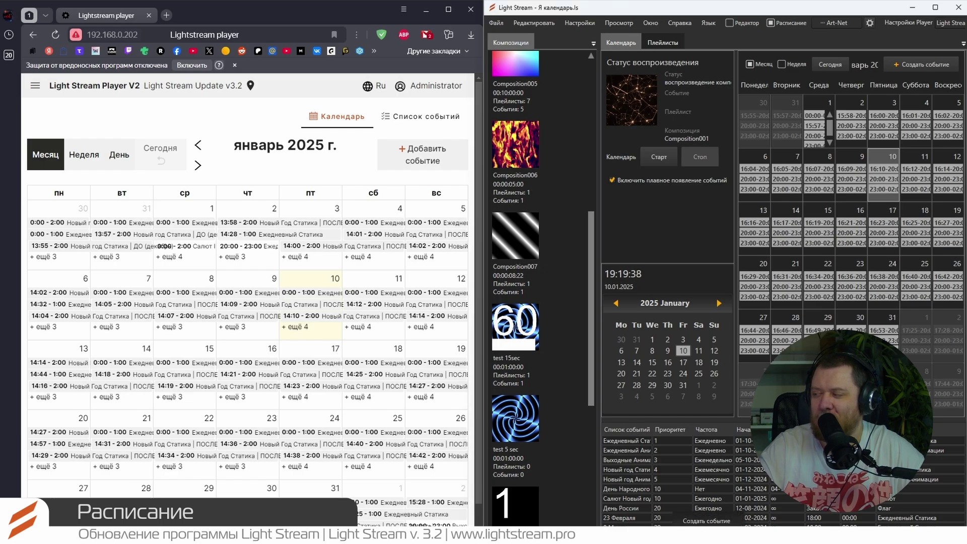
{"action": "left_click", "coordinate": [428, 121]}
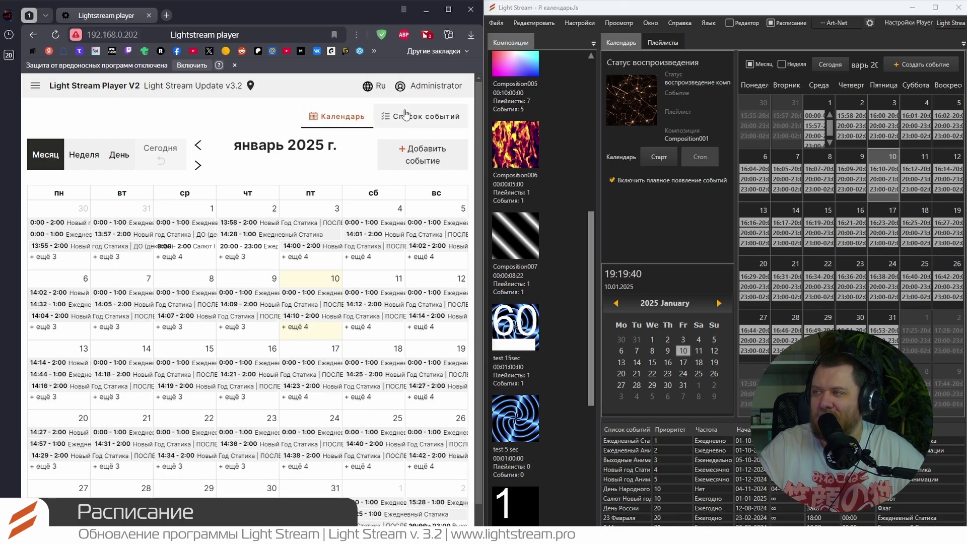
{"action": "right_click", "coordinate": [67, 237]}
{"action": "left_click", "coordinate": [57, 227]}
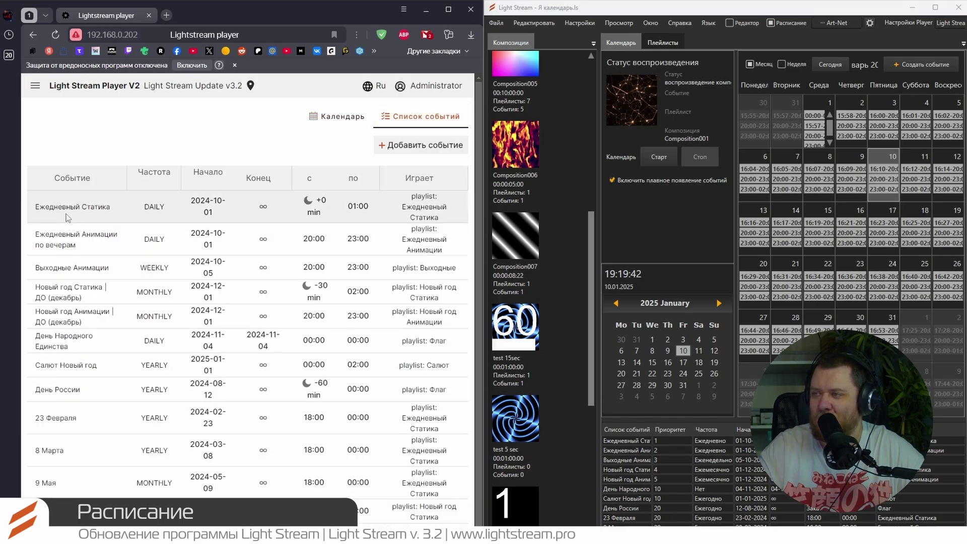
{"action": "left_click", "coordinate": [74, 213]}
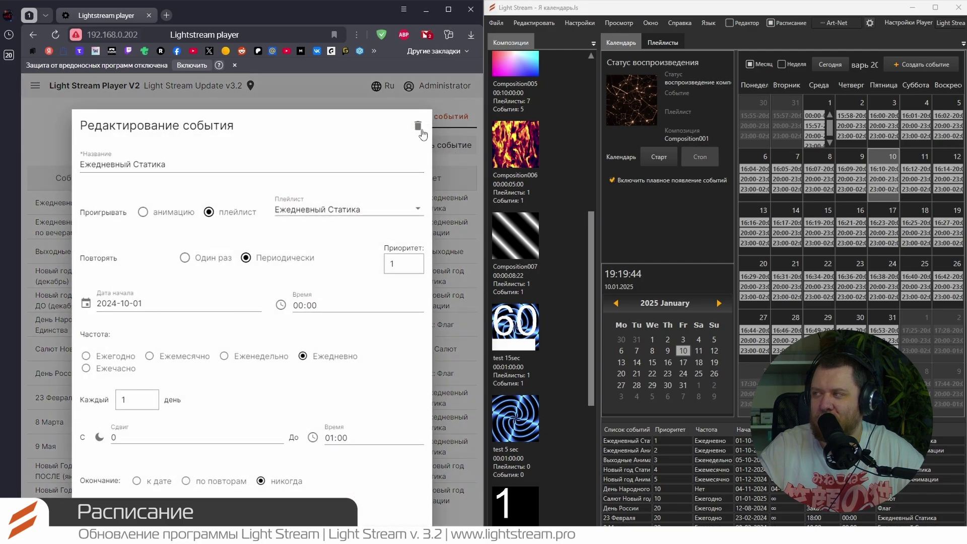
{"action": "key", "text": "Escape"}
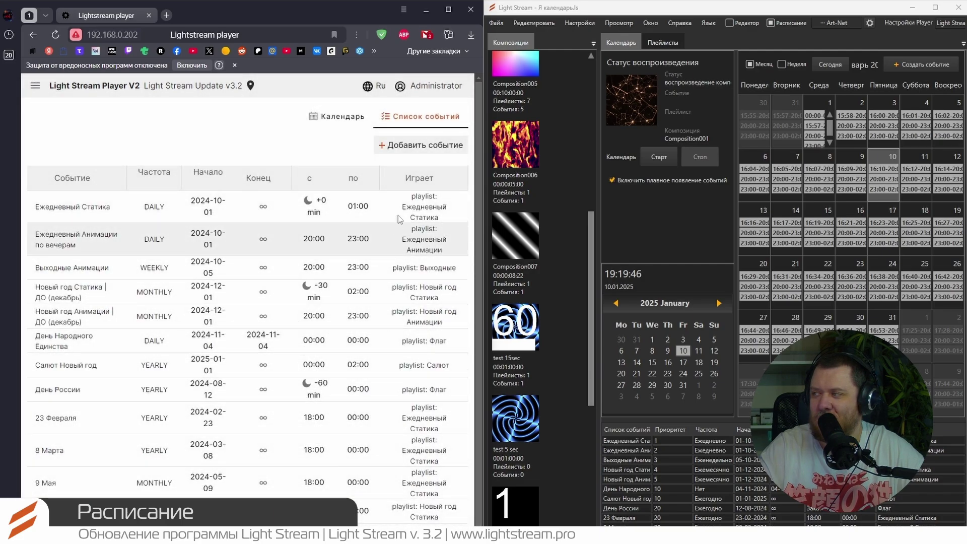
{"action": "left_click", "coordinate": [336, 119]}
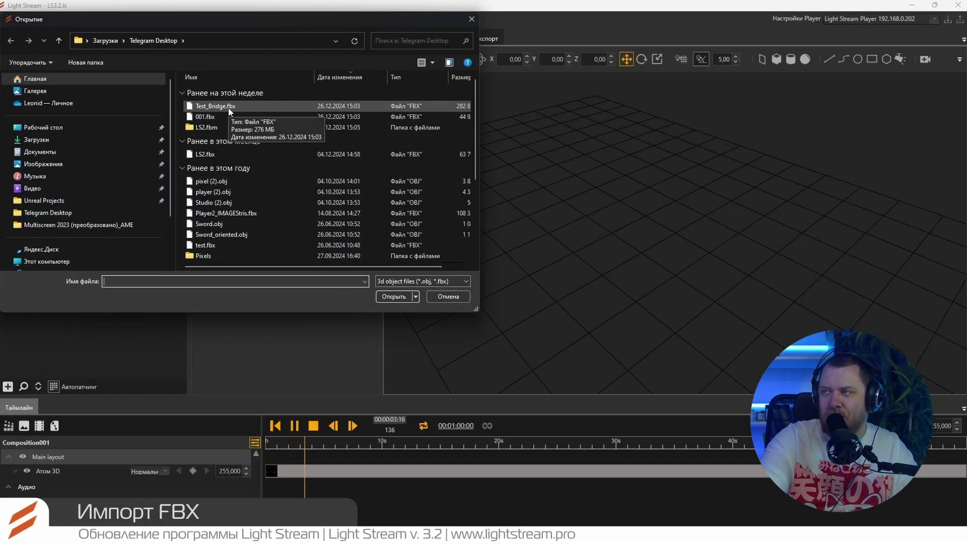
Import the Test_Bridge.fbx model into the 3D scene in Light Stream and look through the list of imported 3D objects
{"action": "double_click", "coordinate": [228, 108]}
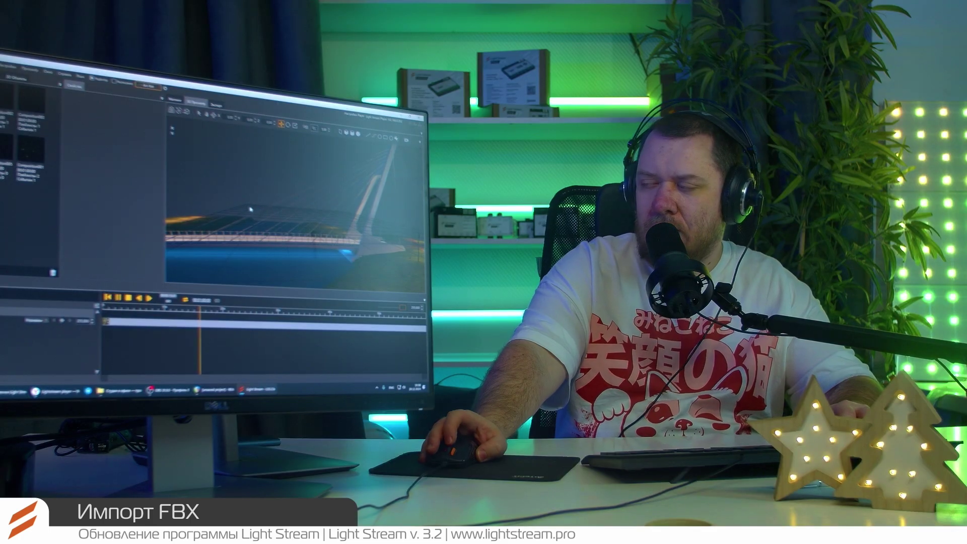
{"action": "left_click_drag", "start_coordinate": [250, 209], "coordinate": [236, 202]}
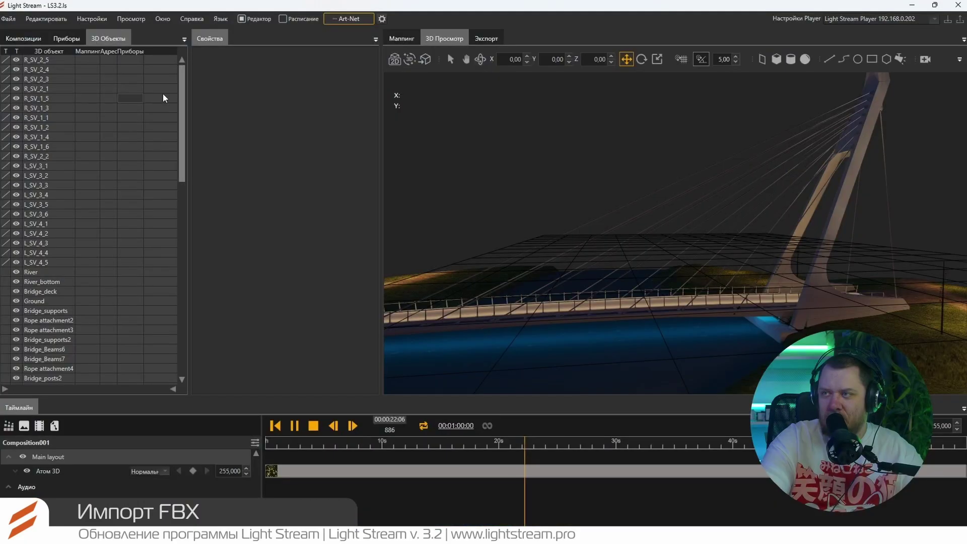
{"action": "left_click_drag", "start_coordinate": [180, 77], "coordinate": [165, 39]}
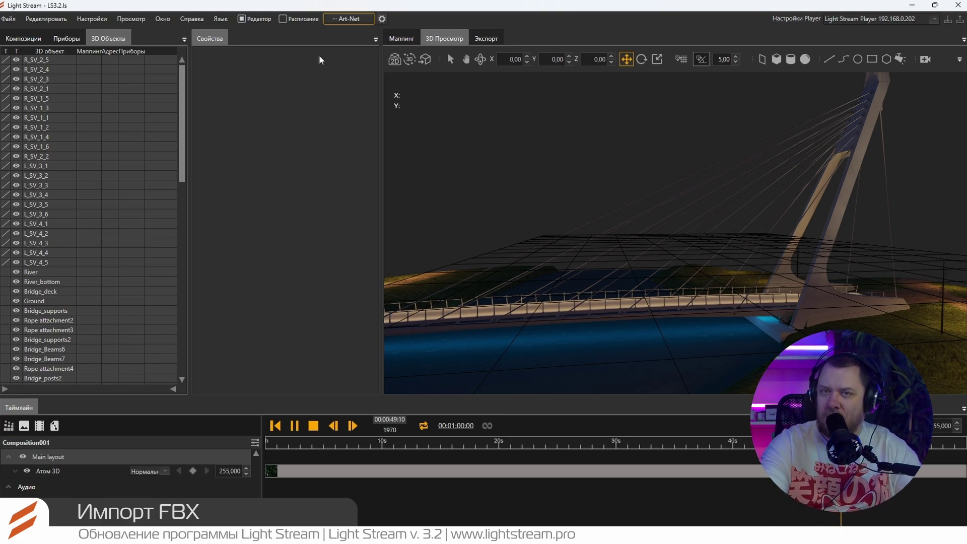
Examine the magic 2D and 3D functions available in the 3D preview
{"action": "left_click", "coordinate": [396, 40]}
{"action": "left_click", "coordinate": [434, 39]}
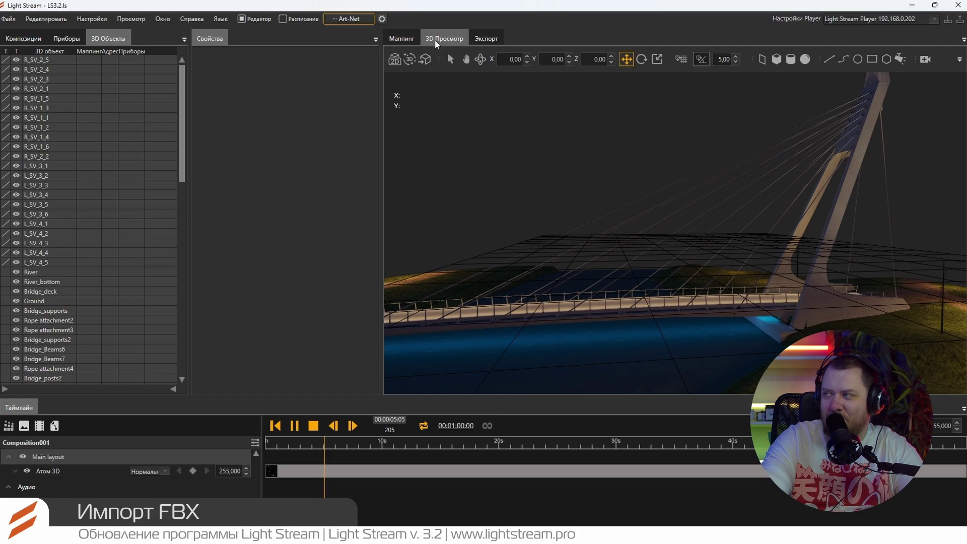
{"action": "left_click", "coordinate": [394, 61]}
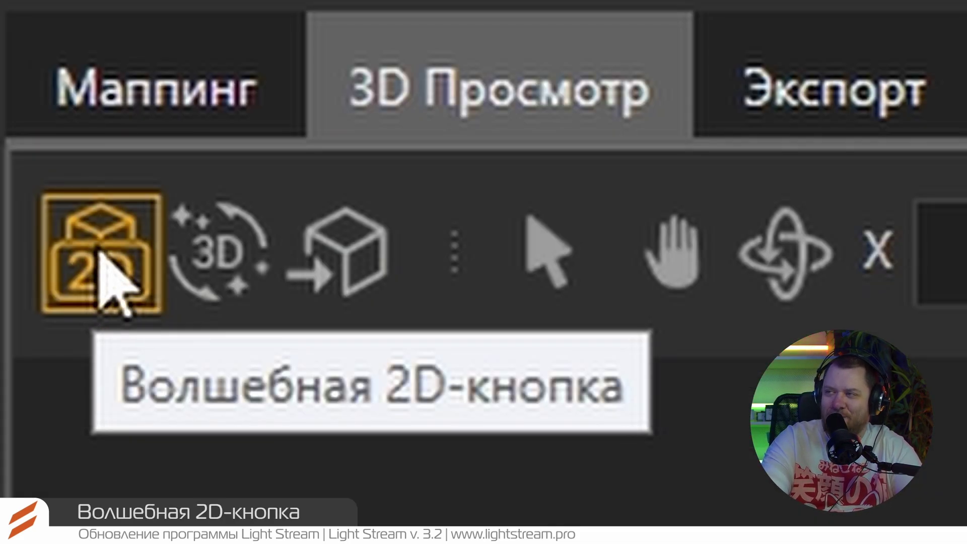
{"action": "left_click", "coordinate": [272, 249]}
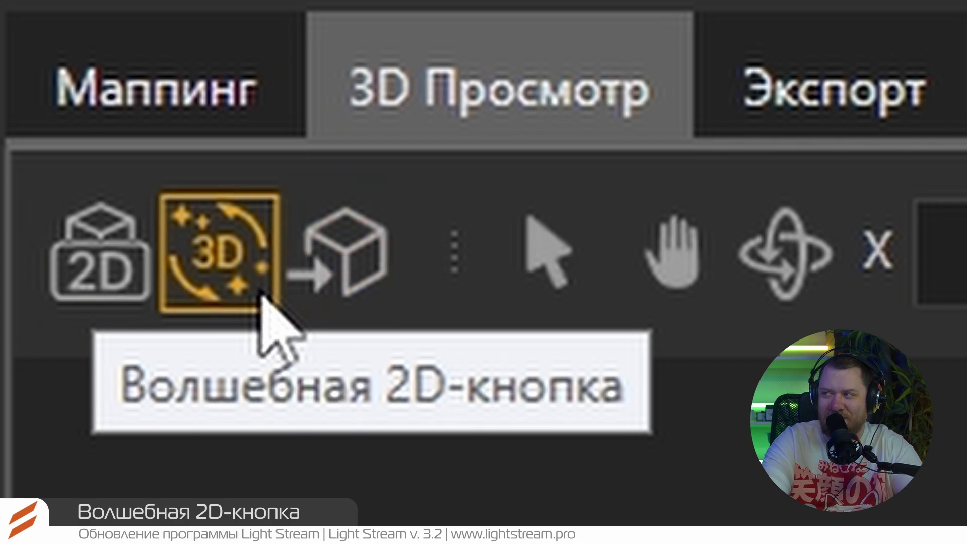
{"action": "left_click", "coordinate": [132, 280]}
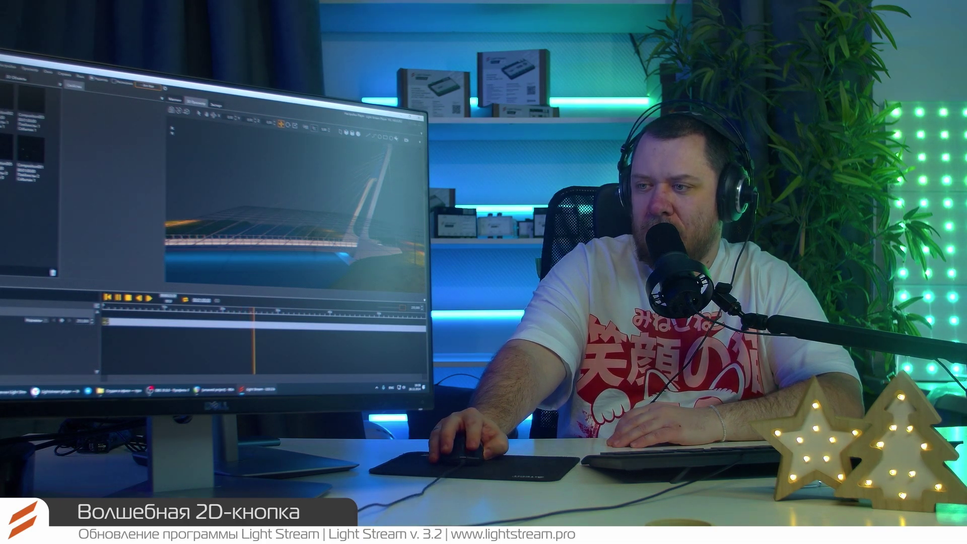
In the mapping workspace, set the first composition's width to 1920 and height to 1080
{"action": "left_click", "coordinate": [174, 99]}
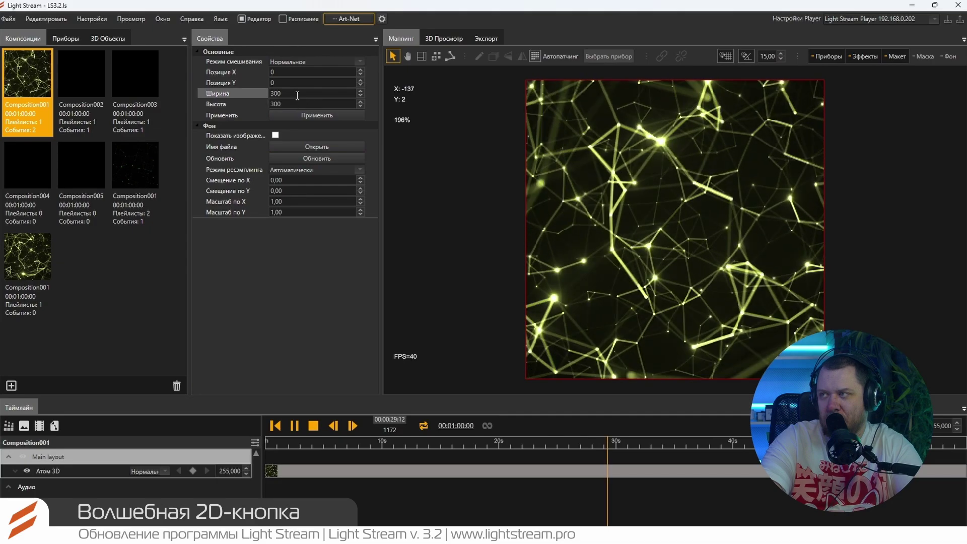
{"action": "double_click", "coordinate": [297, 95]}
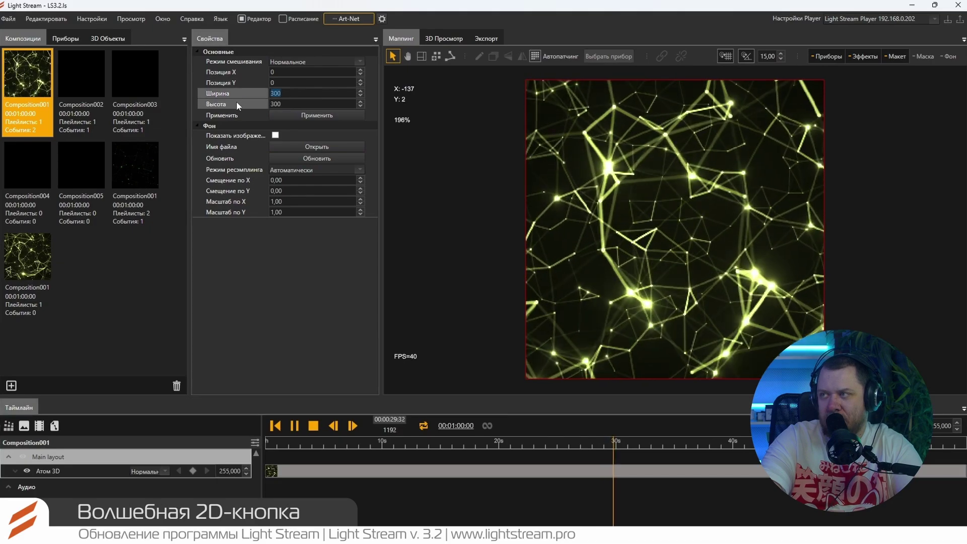
{"action": "type", "text": "192"}
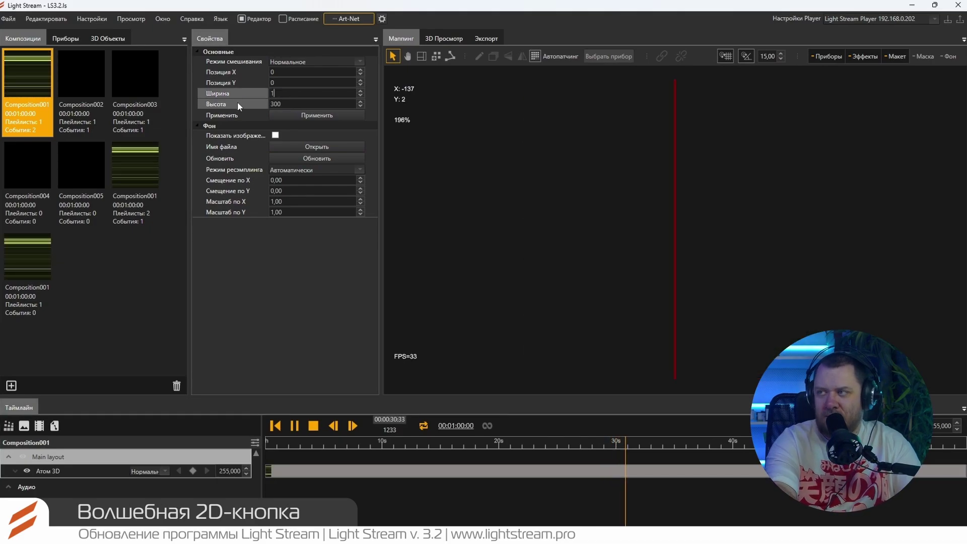
{"action": "type", "text": "0"}
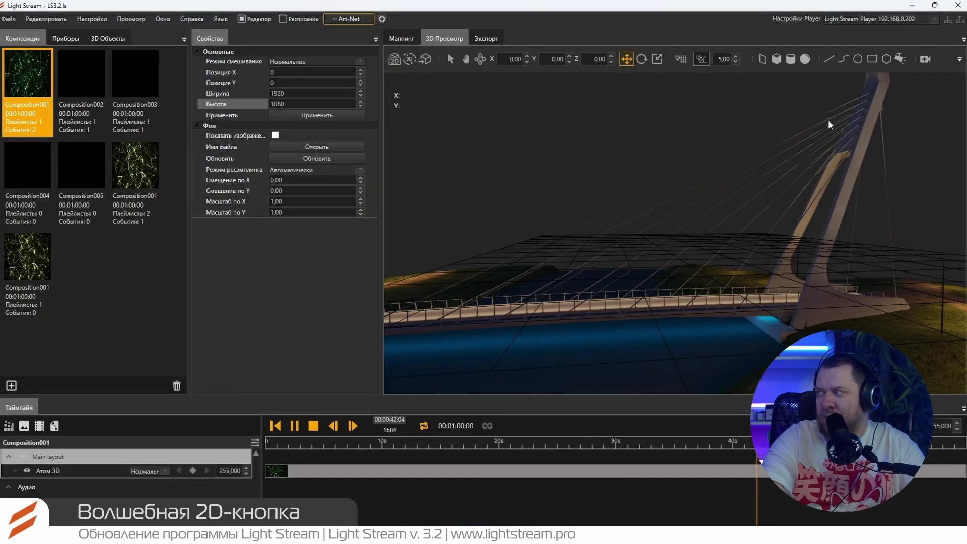
Try the "Слева" camera in the 3D preview and settle on the "Спереди" camera with the whole bridge framed
{"action": "left_click", "coordinate": [960, 60]}
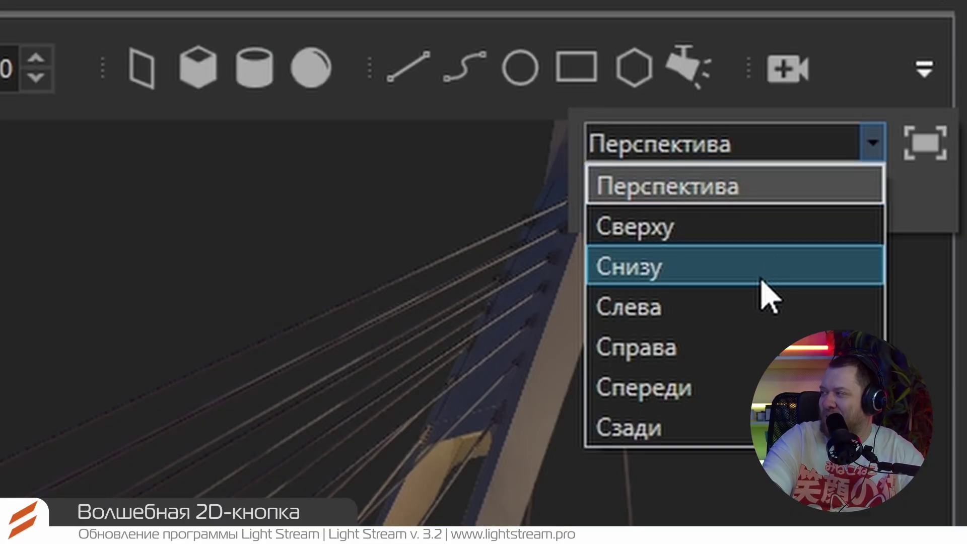
{"action": "left_click", "coordinate": [732, 307]}
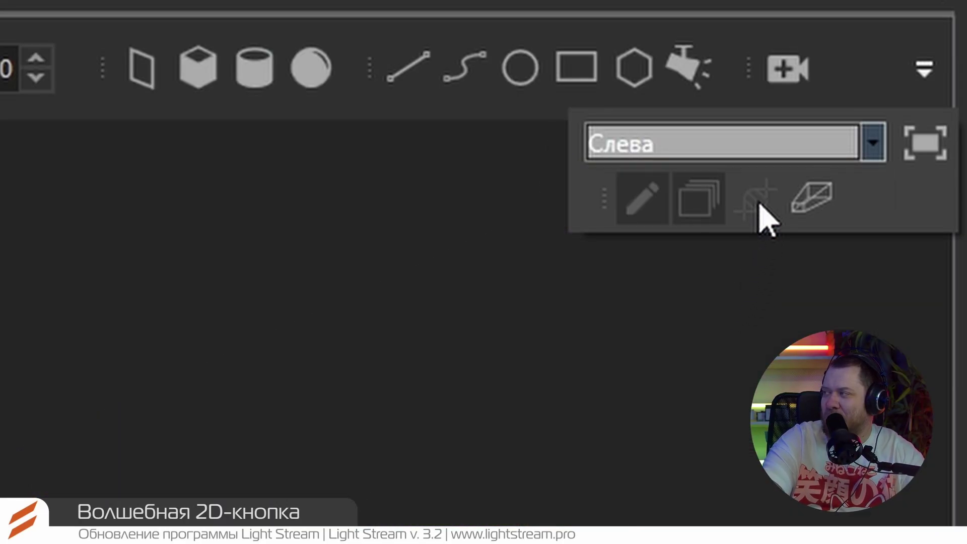
{"action": "left_click", "coordinate": [730, 143]}
{"action": "left_click", "coordinate": [675, 388]}
{"action": "scroll", "coordinate": [546, 234], "scroll_direction": "up", "scroll_amount": 10}
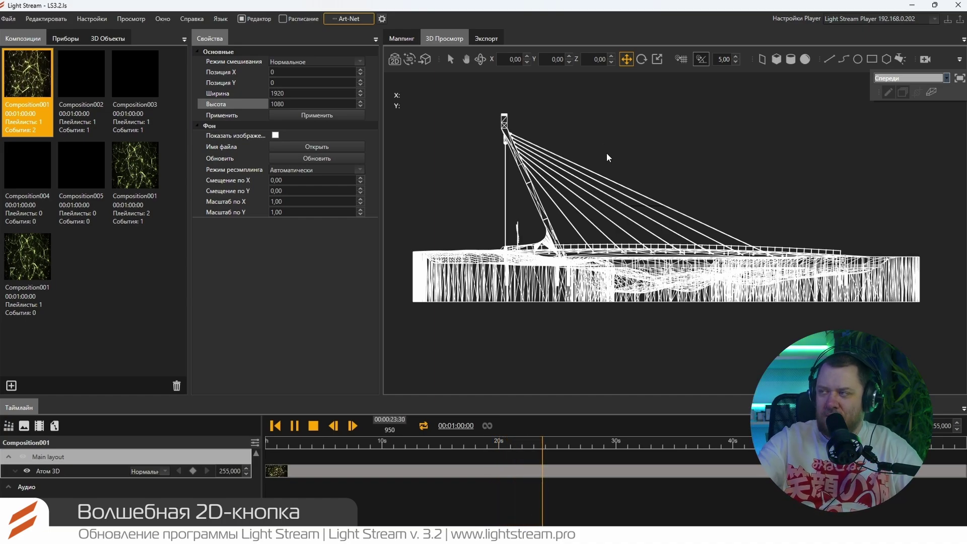
Run the magic 2D function with the "Спереди" camera on the bridge and check the result in the mapping workspace
{"action": "left_click", "coordinate": [395, 60]}
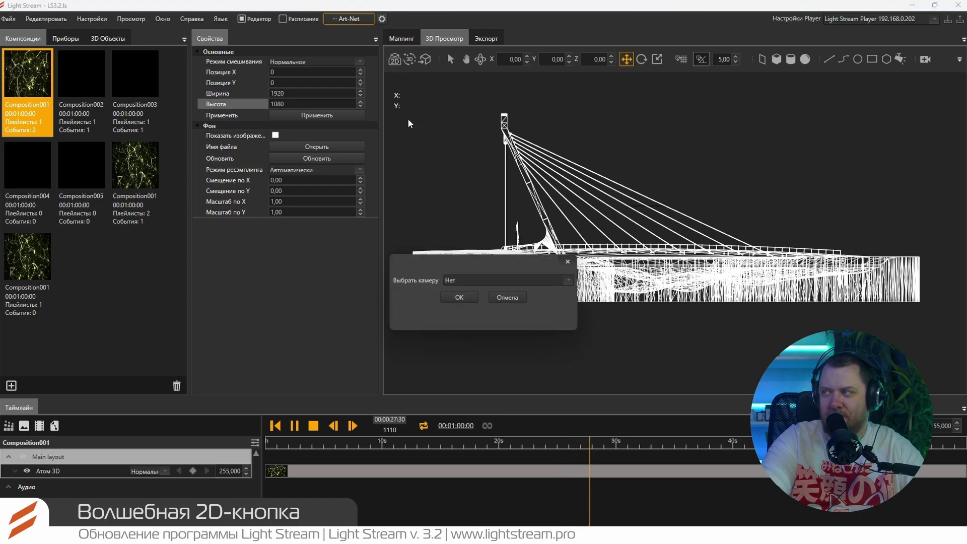
{"action": "left_click", "coordinate": [485, 281]}
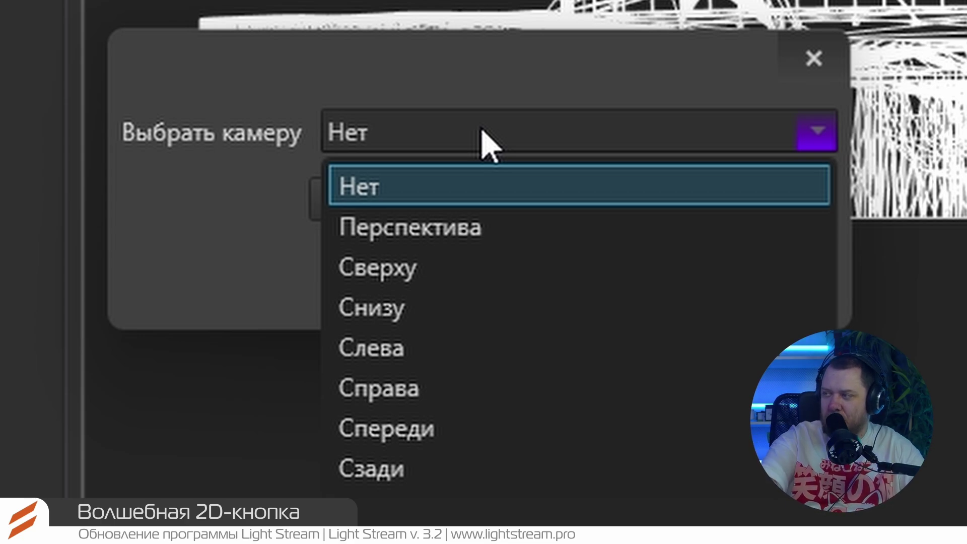
{"action": "left_click", "coordinate": [427, 439]}
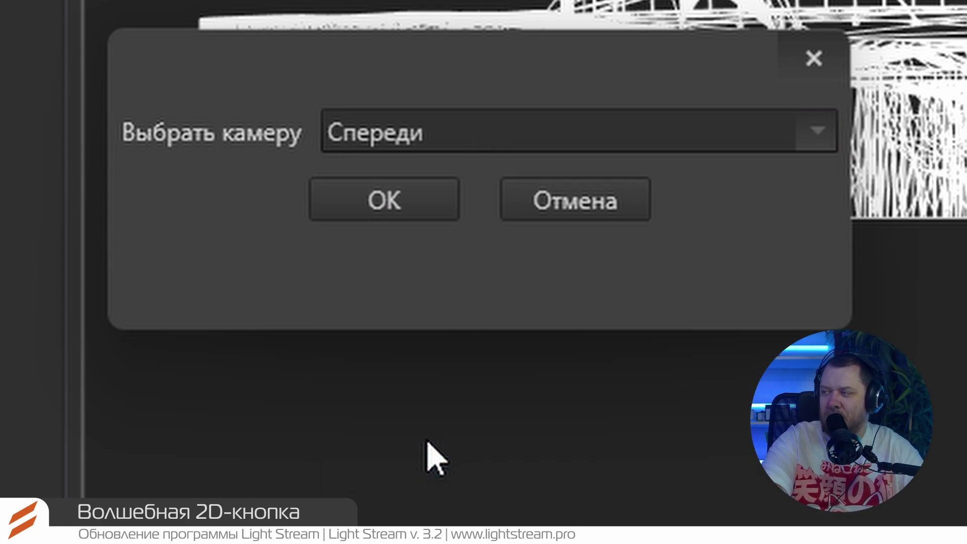
{"action": "left_click", "coordinate": [428, 191]}
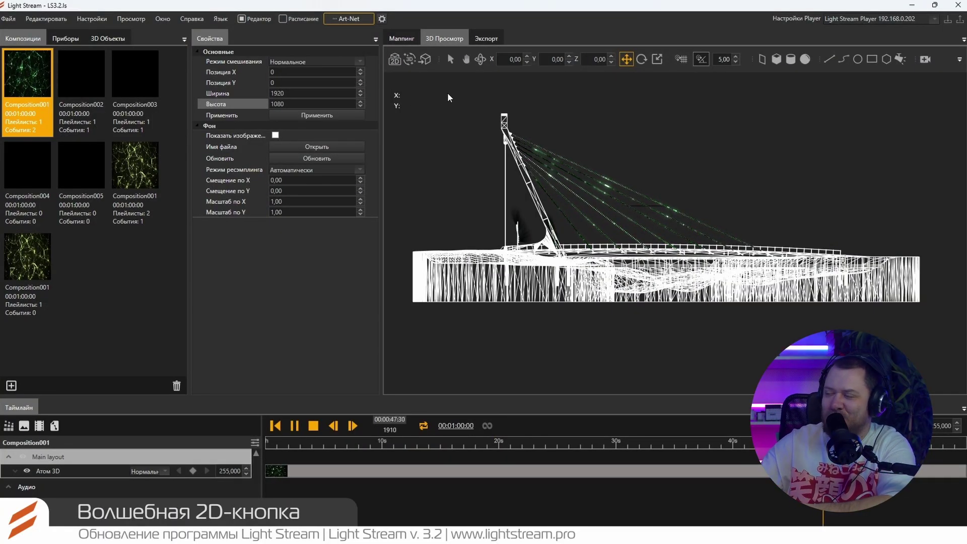
{"action": "left_click", "coordinate": [395, 35]}
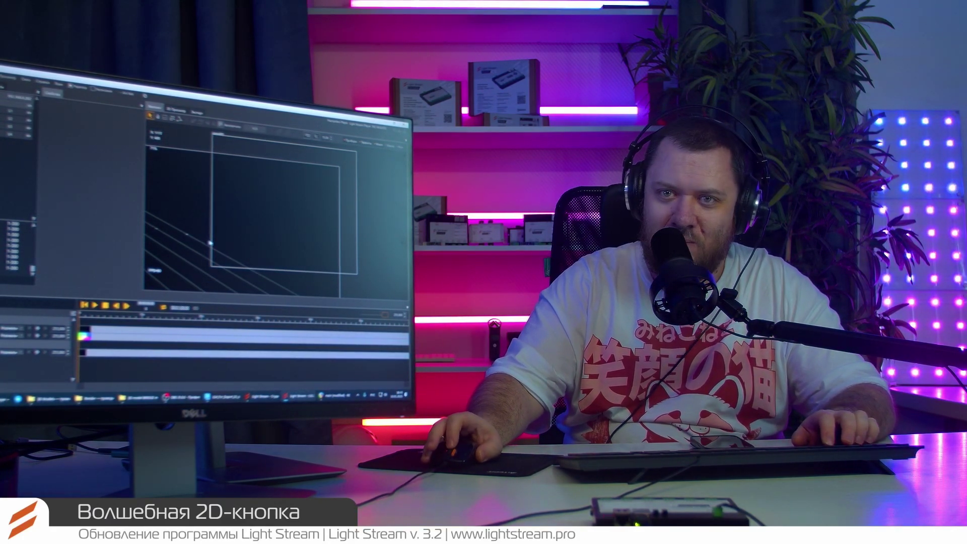
{"action": "left_click_drag", "start_coordinate": [210, 243], "coordinate": [292, 216]}
{"action": "scroll", "coordinate": [240, 225], "scroll_direction": "down", "scroll_amount": 3}
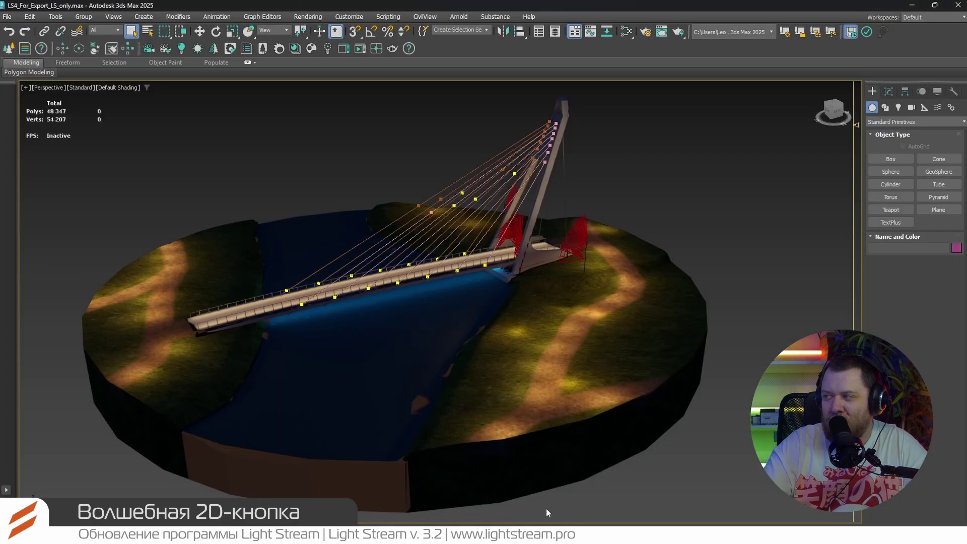
Switch to 3ds Max and examine the bridge model's deck, cables and surroundings from several angles
{"action": "scroll", "coordinate": [464, 324], "scroll_direction": "down", "scroll_amount": 2}
{"action": "scroll", "coordinate": [486, 310], "scroll_direction": "up", "scroll_amount": 5}
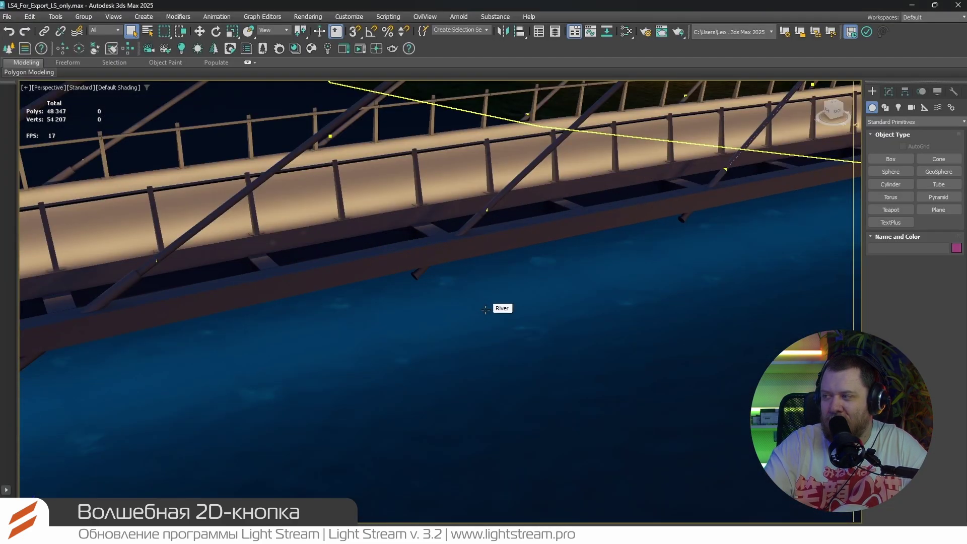
{"action": "scroll", "coordinate": [500, 308], "scroll_direction": "down", "scroll_amount": 4}
{"action": "left_click_drag", "start_coordinate": [501, 308], "coordinate": [520, 360]}
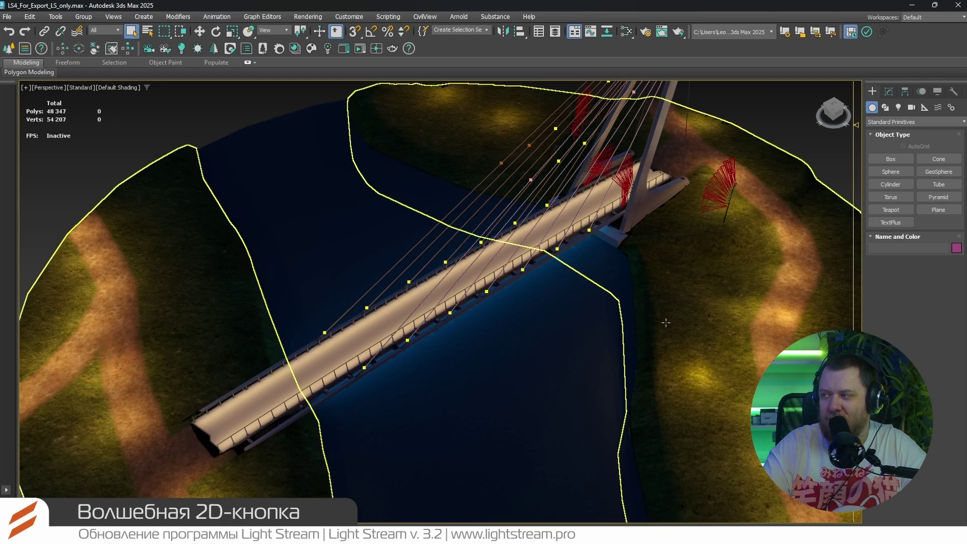
{"action": "left_click_drag", "start_coordinate": [665, 323], "coordinate": [494, 360]}
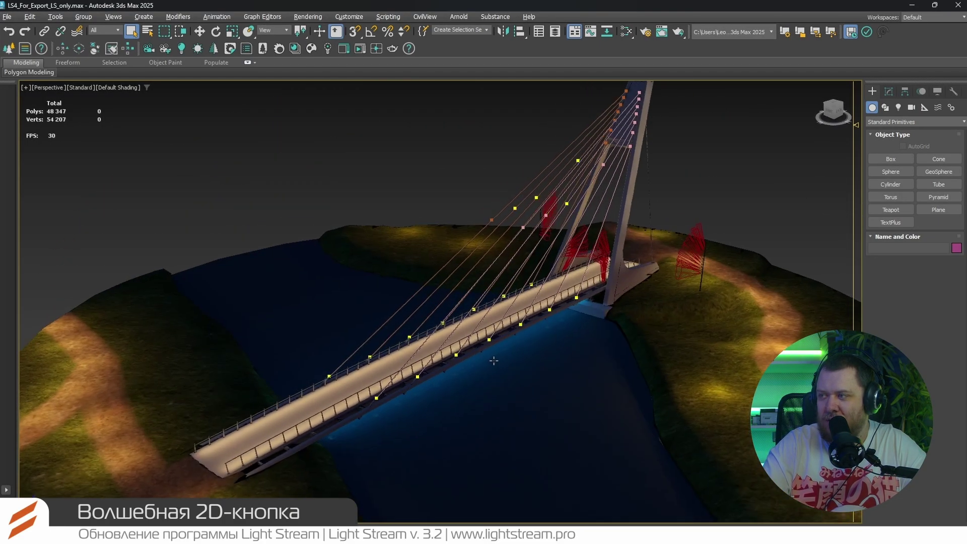
{"action": "scroll", "coordinate": [493, 360], "scroll_direction": "up", "scroll_amount": 5}
{"action": "scroll", "coordinate": [454, 322], "scroll_direction": "down", "scroll_amount": 8}
{"action": "scroll", "coordinate": [424, 337], "scroll_direction": "up", "scroll_amount": 6}
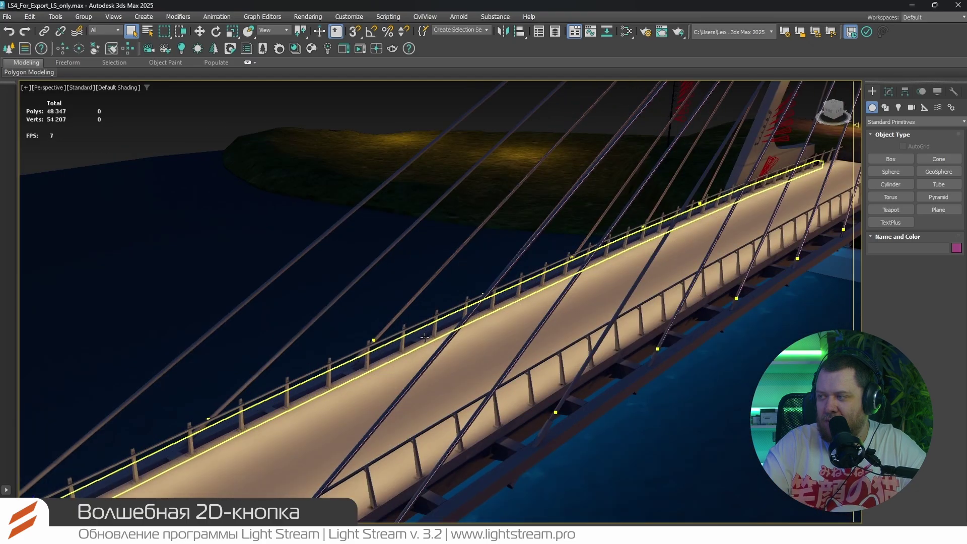
{"action": "scroll", "coordinate": [425, 337], "scroll_direction": "down", "scroll_amount": 1}
Select the Ropes object on the bridge, remove it from the scene, and inspect the thin cable lines
{"action": "left_click", "coordinate": [446, 357]}
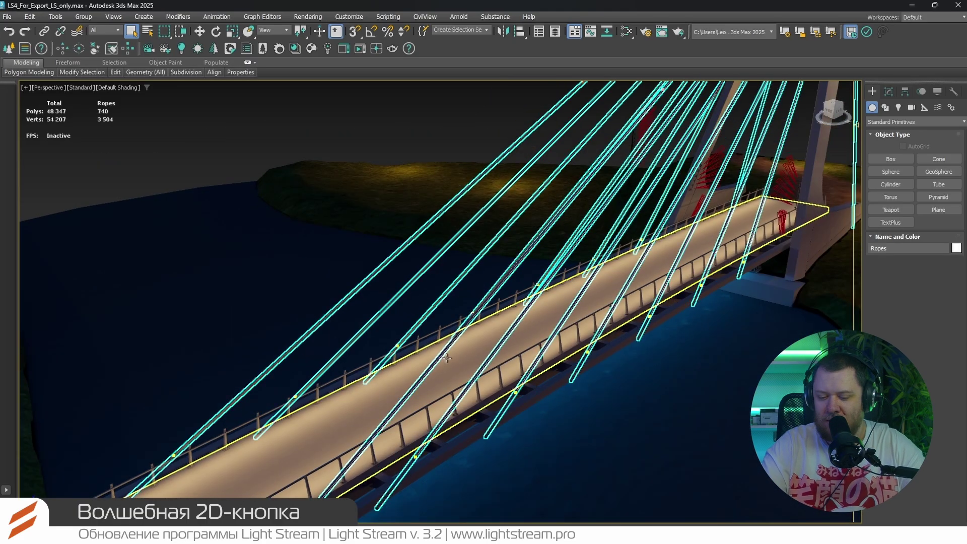
{"action": "scroll", "coordinate": [446, 358], "scroll_direction": "down", "scroll_amount": 3}
{"action": "scroll", "coordinate": [458, 310], "scroll_direction": "up", "scroll_amount": 2}
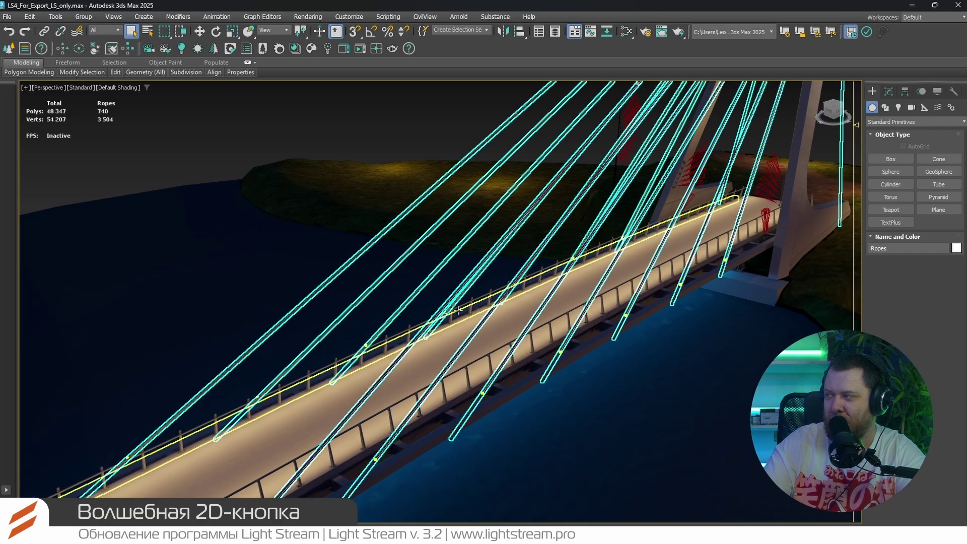
{"action": "key", "text": "ctrl+d"}
{"action": "left_click_drag", "start_coordinate": [432, 277], "coordinate": [301, 439]}
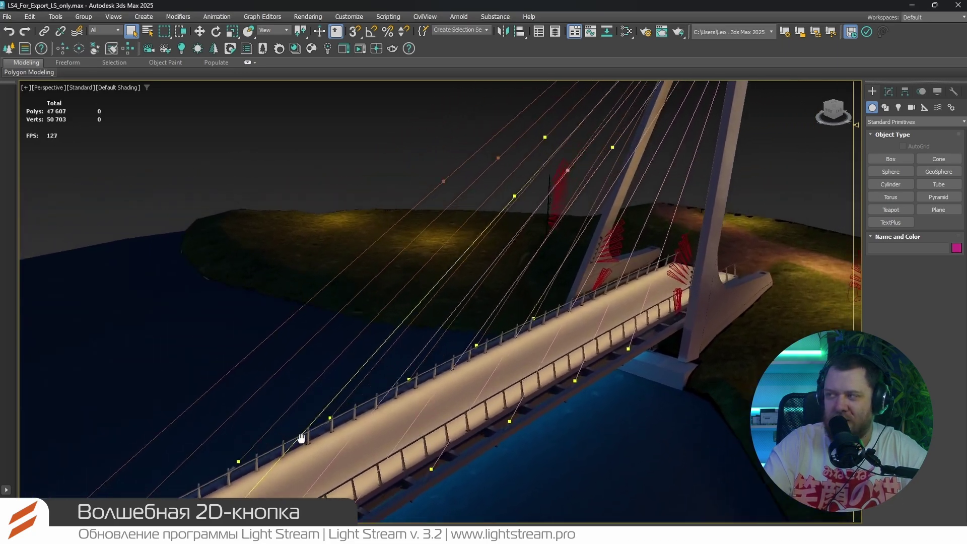
{"action": "scroll", "coordinate": [301, 438], "scroll_direction": "down", "scroll_amount": 3}
{"action": "scroll", "coordinate": [497, 204], "scroll_direction": "up", "scroll_amount": 3}
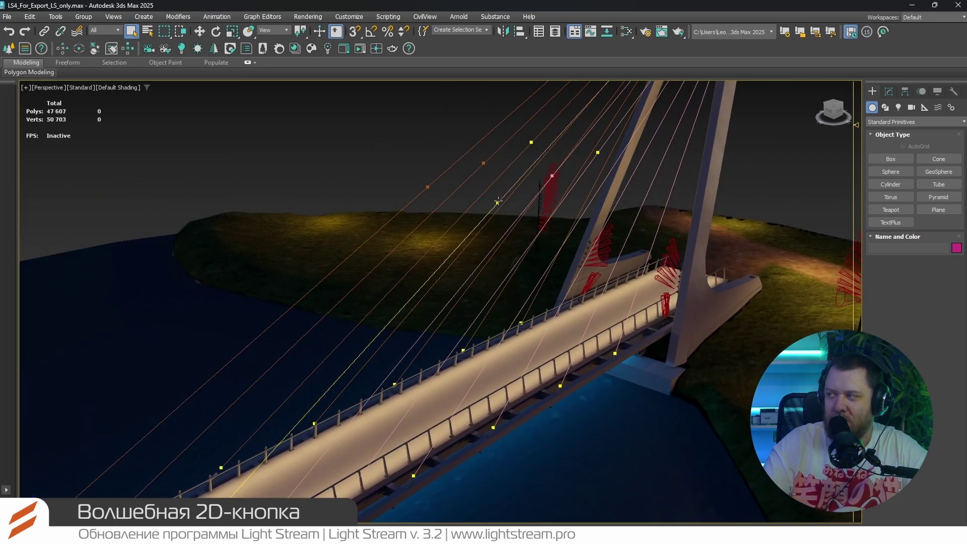
Examine the bridge's cable light lines, pylon base and lamp posts from several angles in the 3ds Max scene
{"action": "scroll", "coordinate": [524, 206], "scroll_direction": "up", "scroll_amount": 5}
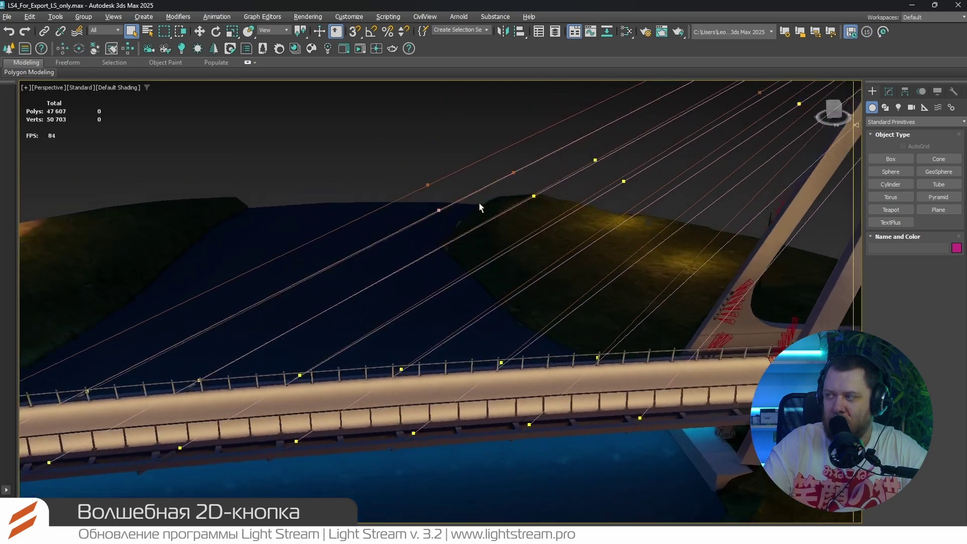
{"action": "scroll", "coordinate": [408, 194], "scroll_direction": "up", "scroll_amount": 5}
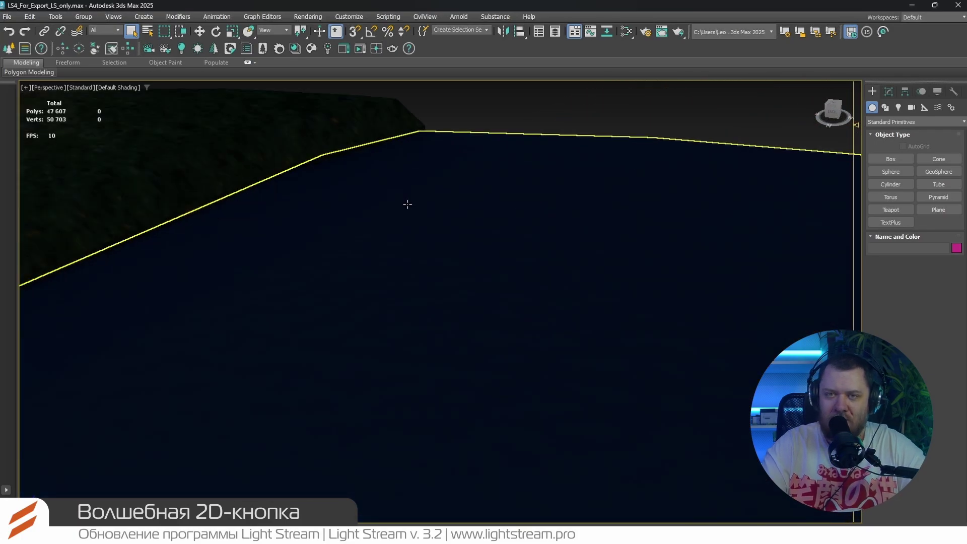
{"action": "scroll", "coordinate": [405, 205], "scroll_direction": "down", "scroll_amount": 5}
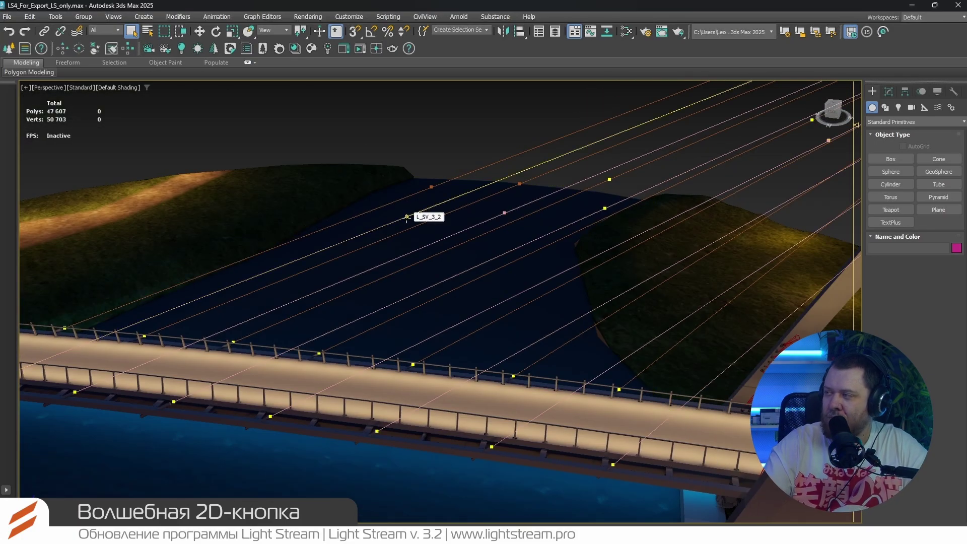
{"action": "scroll", "coordinate": [520, 226], "scroll_direction": "down", "scroll_amount": 5}
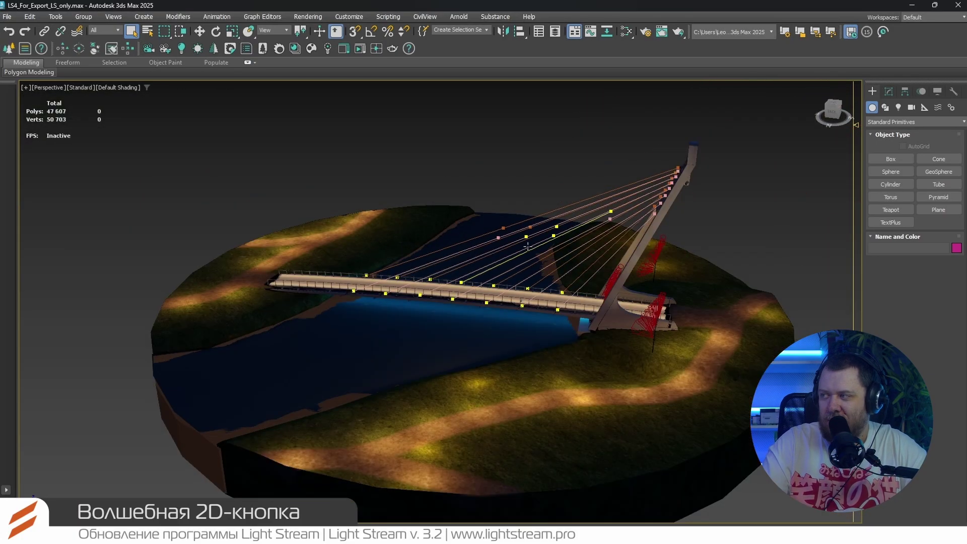
{"action": "left_click_drag", "start_coordinate": [445, 275], "coordinate": [548, 246]}
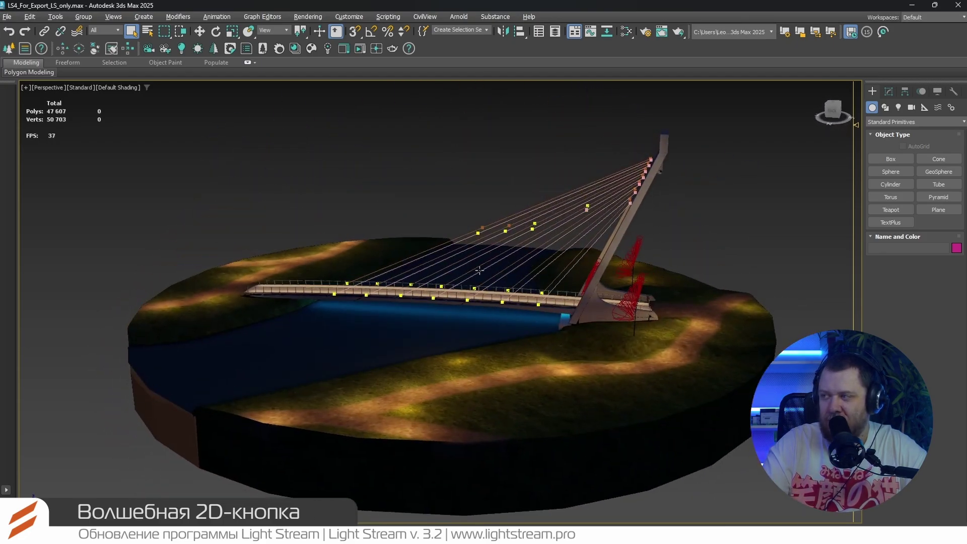
{"action": "left_click_drag", "start_coordinate": [660, 291], "coordinate": [431, 292]}
{"action": "scroll", "coordinate": [395, 325], "scroll_direction": "up", "scroll_amount": 4}
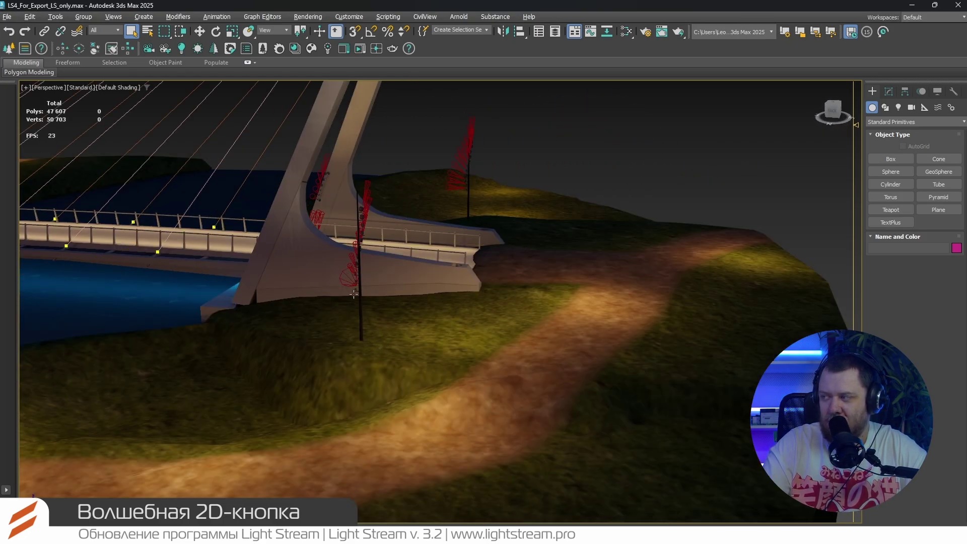
{"action": "left_click_drag", "start_coordinate": [349, 297], "coordinate": [573, 330]}
{"action": "scroll", "coordinate": [573, 331], "scroll_direction": "up", "scroll_amount": 2}
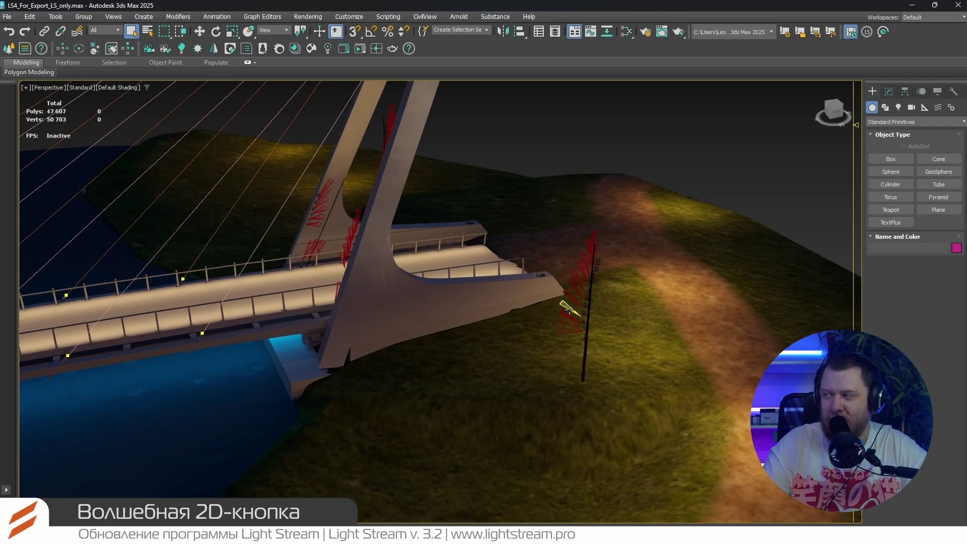
{"action": "left_click_drag", "start_coordinate": [647, 335], "coordinate": [360, 311]}
{"action": "scroll", "coordinate": [539, 330], "scroll_direction": "down", "scroll_amount": 3}
{"action": "scroll", "coordinate": [538, 332], "scroll_direction": "up", "scroll_amount": 3}
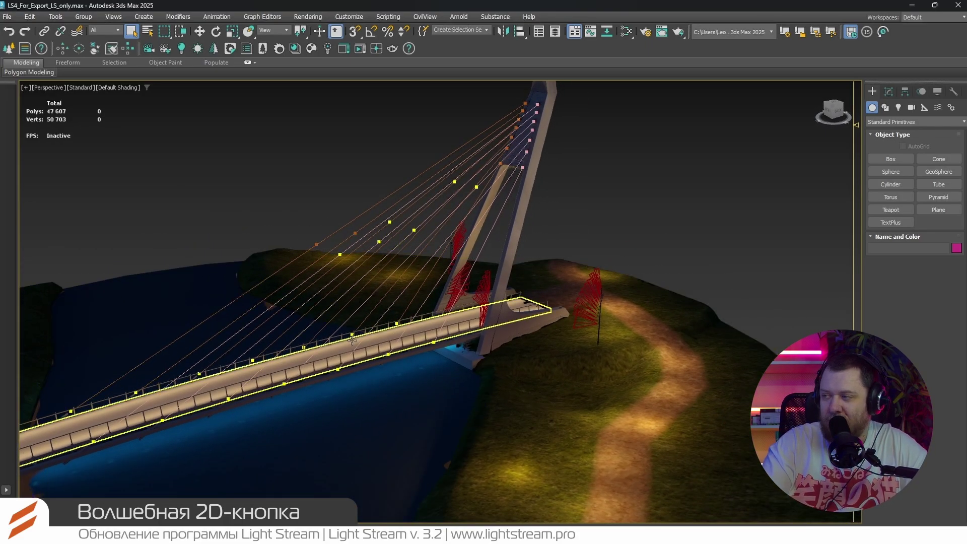
{"action": "left_click_drag", "start_coordinate": [345, 362], "coordinate": [388, 364]}
Switch back to Light Stream and run the magic 2D function on the bridge's 3D preview with the "Спереди" camera
{"action": "key", "text": "alt+Tab"}
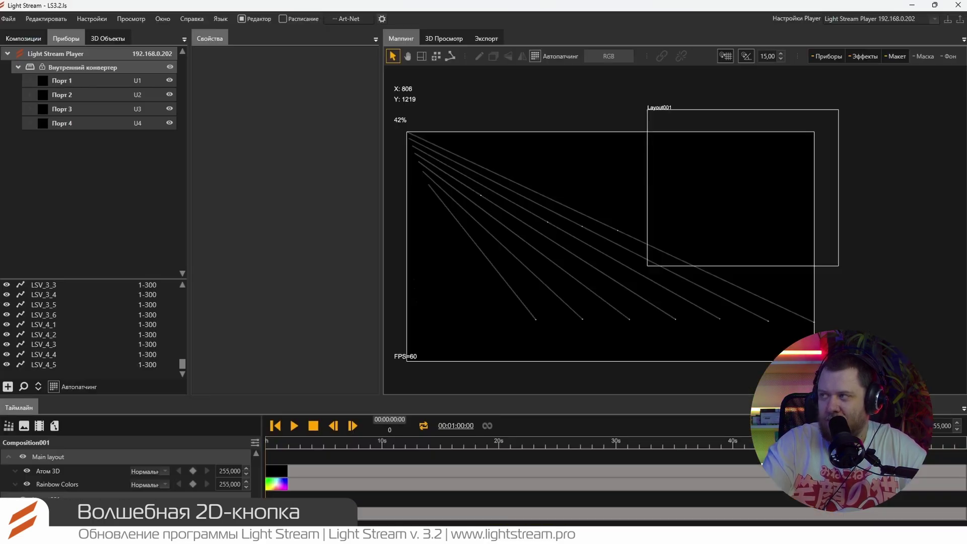
{"action": "left_click", "coordinate": [443, 40]}
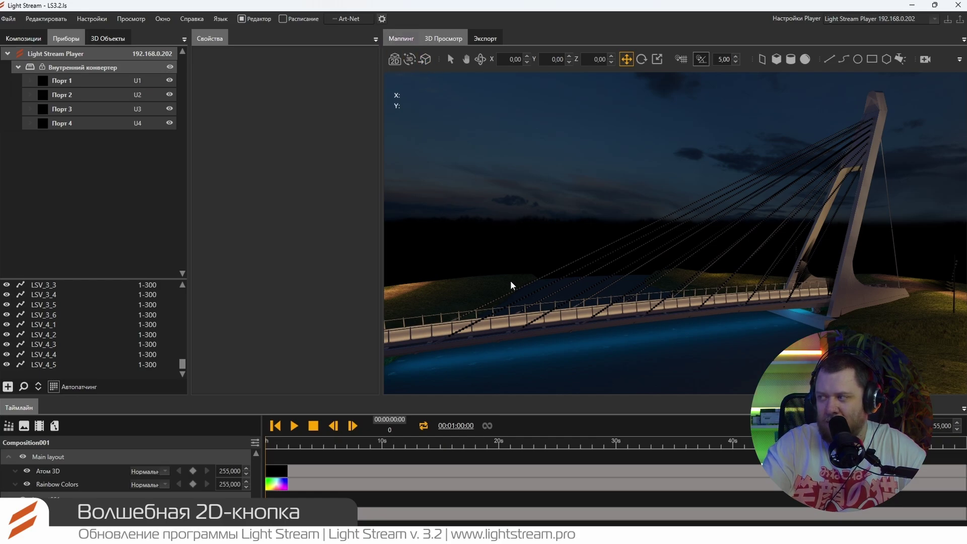
{"action": "left_click_drag", "start_coordinate": [511, 282], "coordinate": [528, 321]}
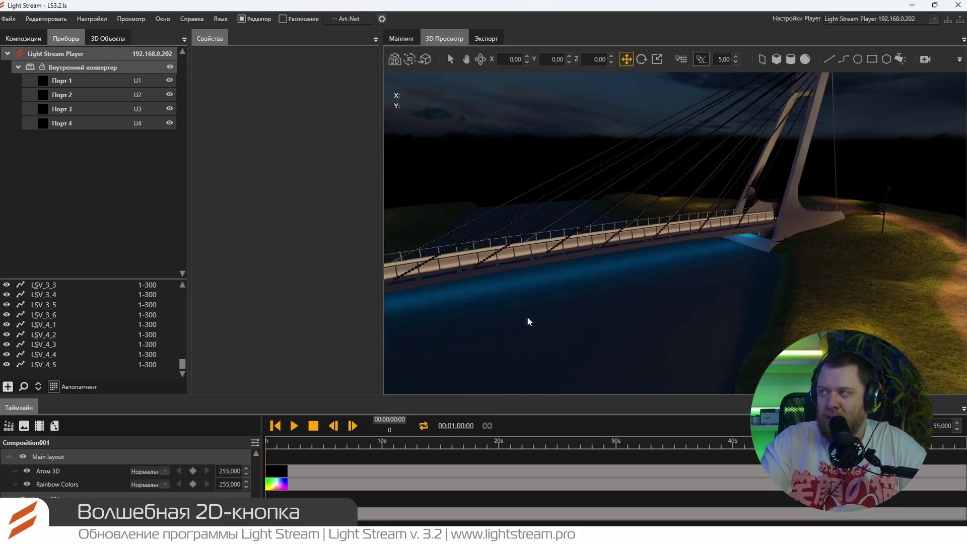
{"action": "left_click", "coordinate": [394, 60]}
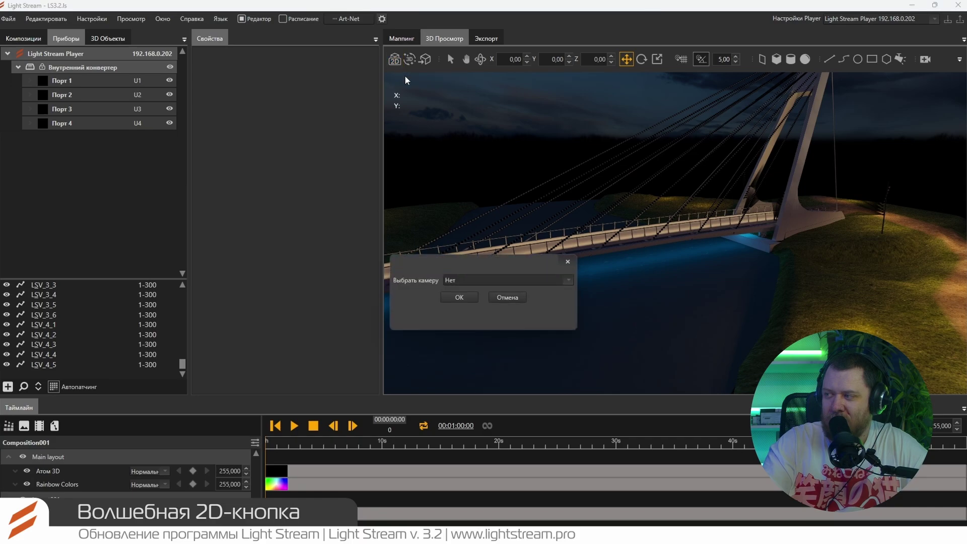
{"action": "left_click", "coordinate": [476, 280]}
{"action": "left_click", "coordinate": [473, 356]}
{"action": "left_click", "coordinate": [459, 297]}
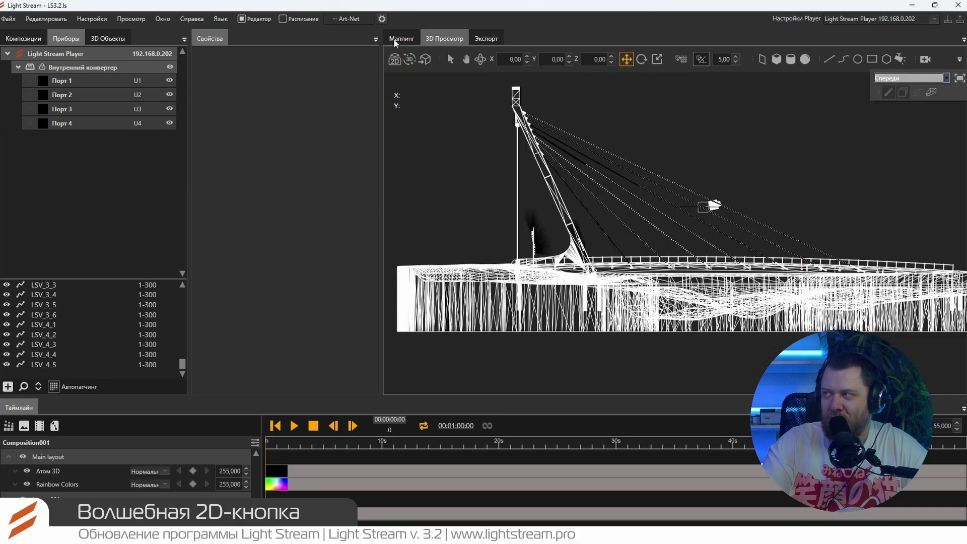
Inspect the projected cable lines and their individual pixels up close in the mapping workspace
{"action": "left_click", "coordinate": [401, 39]}
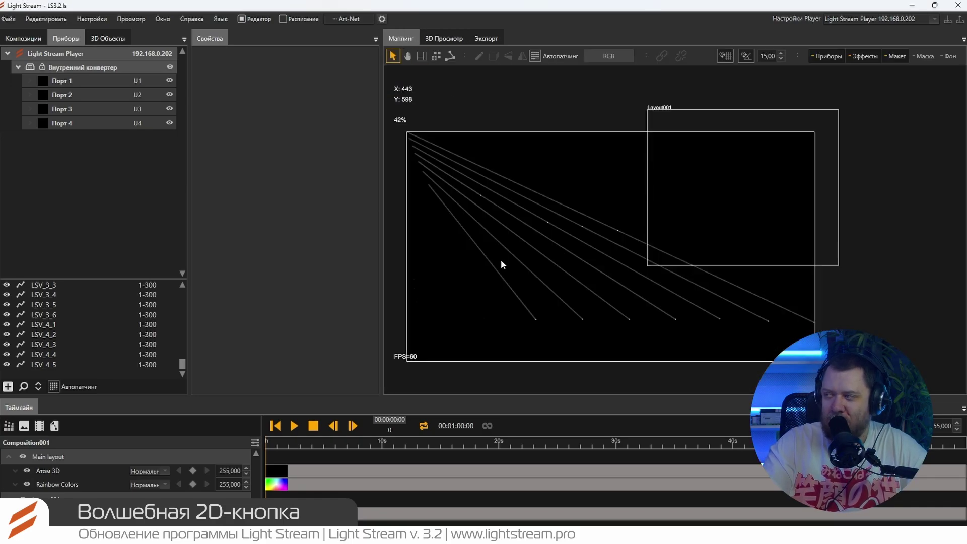
{"action": "scroll", "coordinate": [443, 200], "scroll_direction": "up", "scroll_amount": 10}
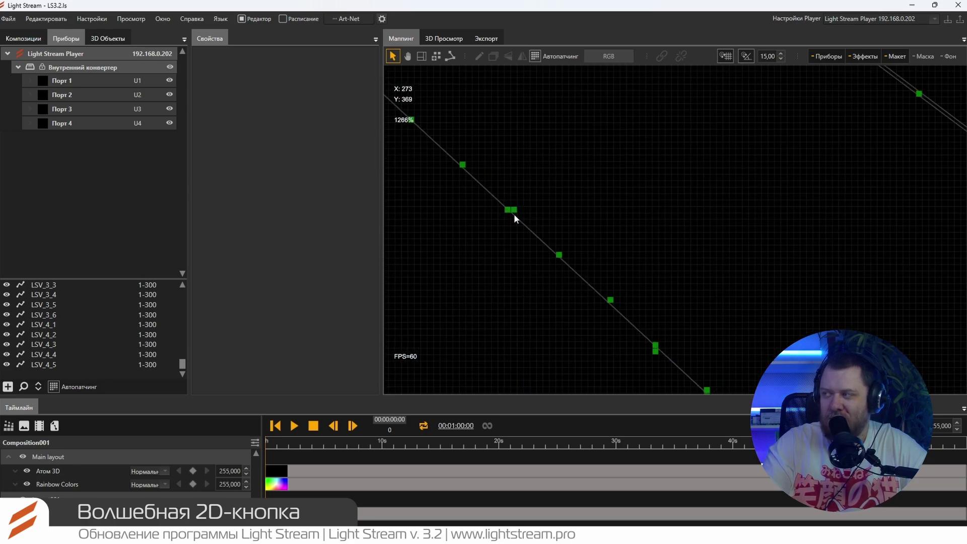
{"action": "scroll", "coordinate": [514, 214], "scroll_direction": "up", "scroll_amount": 8}
{"action": "scroll", "coordinate": [523, 215], "scroll_direction": "down", "scroll_amount": 10}
{"action": "scroll", "coordinate": [521, 213], "scroll_direction": "down", "scroll_amount": 8}
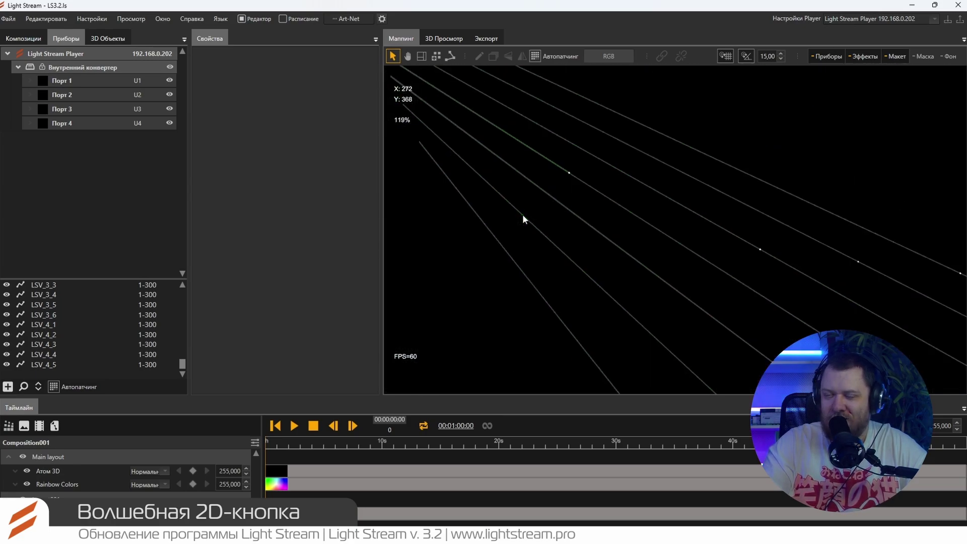
{"action": "scroll", "coordinate": [524, 221], "scroll_direction": "up", "scroll_amount": 6}
{"action": "scroll", "coordinate": [498, 233], "scroll_direction": "down", "scroll_amount": 6}
Select the range of cable fixtures from L_SV_4_4 up to L_SV_3_1 in the fixture list
{"action": "left_click", "coordinate": [444, 250]}
{"action": "left_click_drag", "start_coordinate": [444, 251], "coordinate": [547, 248]}
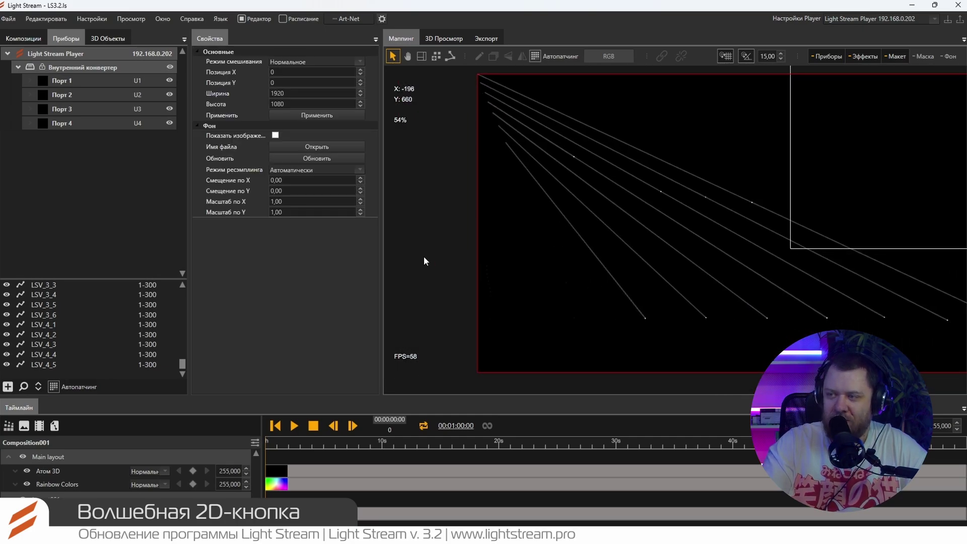
{"action": "left_click", "coordinate": [34, 355]}
{"action": "scroll", "coordinate": [34, 355], "scroll_direction": "up", "scroll_amount": 2}
{"action": "left_click", "coordinate": [35, 342], "text": "shift"}
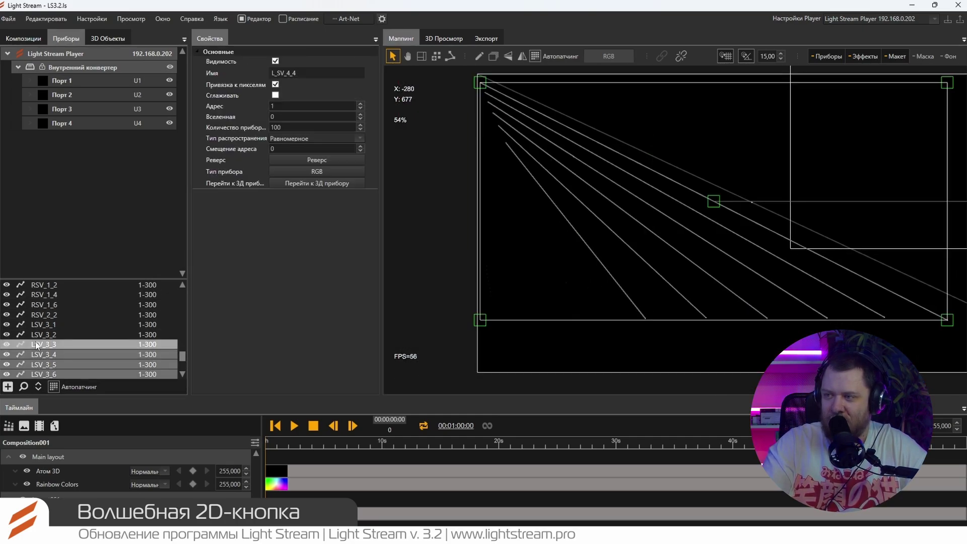
{"action": "scroll", "coordinate": [36, 341], "scroll_direction": "up", "scroll_amount": 1}
{"action": "left_click", "coordinate": [31, 365], "text": "shift"}
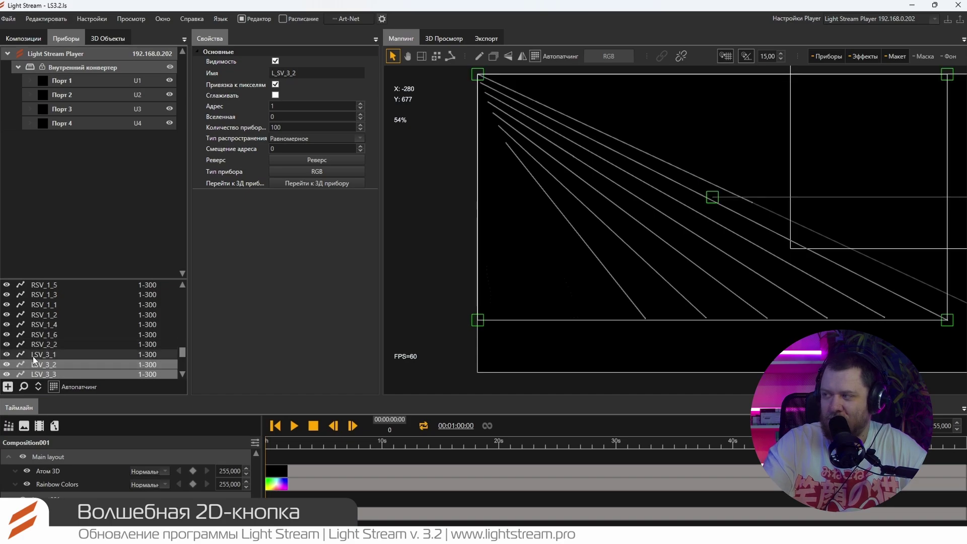
{"action": "left_click", "coordinate": [33, 355], "text": "shift"}
Move the selected cable fixtures sideways off the overlapping lines and return them to their original position
{"action": "scroll", "coordinate": [427, 300], "scroll_direction": "down", "scroll_amount": 3}
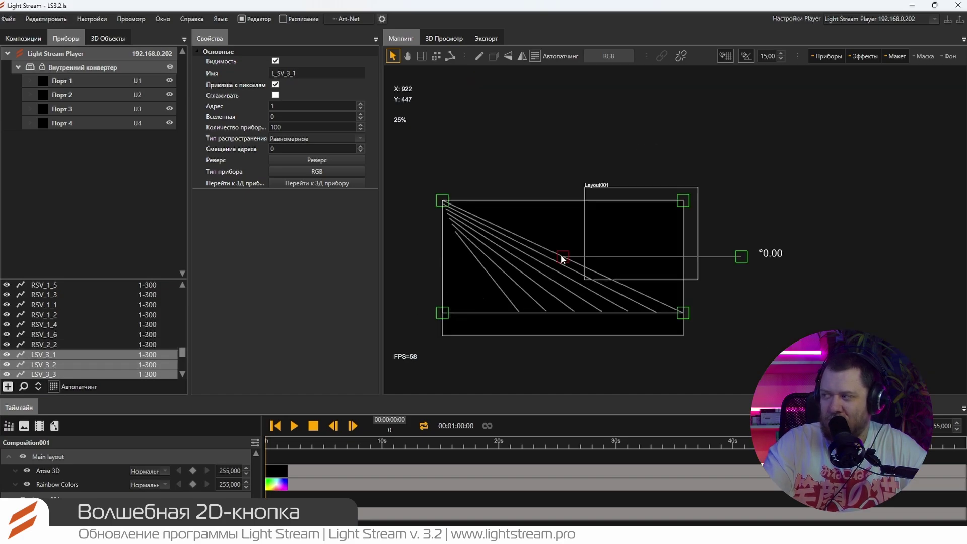
{"action": "left_click_drag", "start_coordinate": [561, 255], "coordinate": [631, 264]}
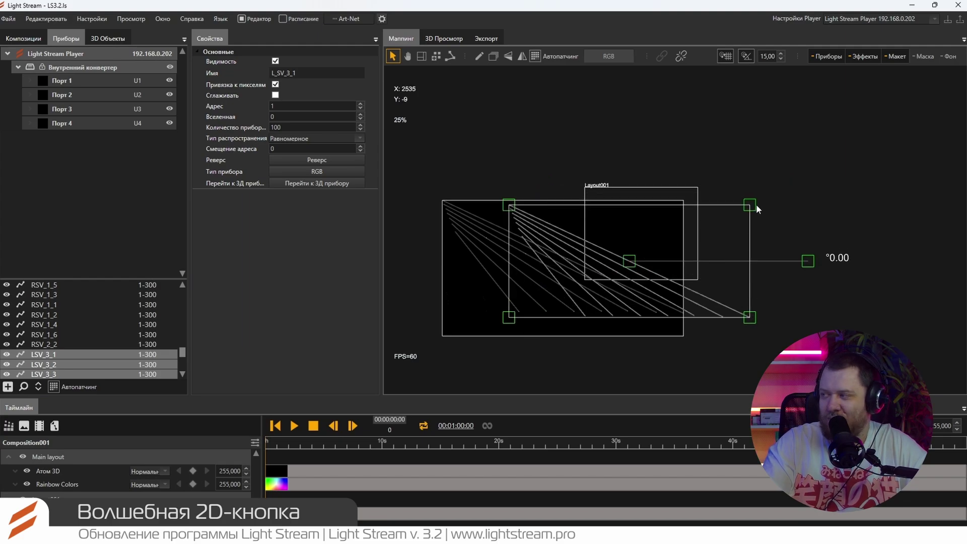
{"action": "double_click", "coordinate": [622, 263]}
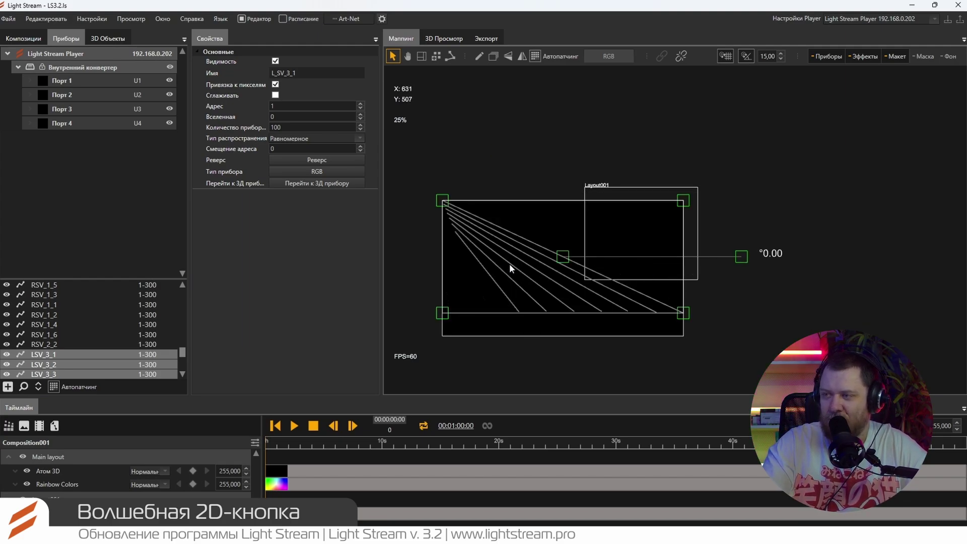
Inspect the Rainbow Colors effect on the bridge's cable lights in the 3D preview
{"action": "scroll", "coordinate": [473, 264], "scroll_direction": "up", "scroll_amount": 3}
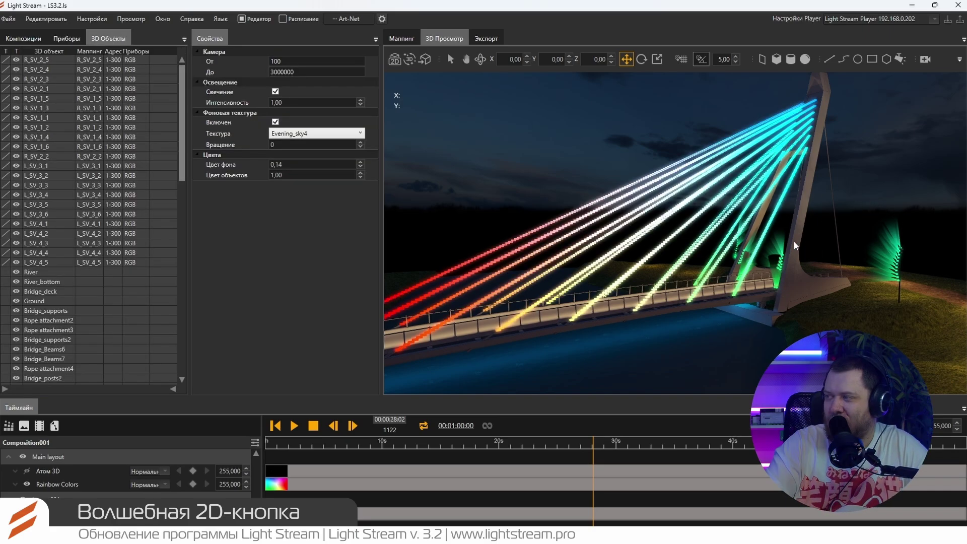
{"action": "left_click_drag", "start_coordinate": [716, 257], "coordinate": [672, 250]}
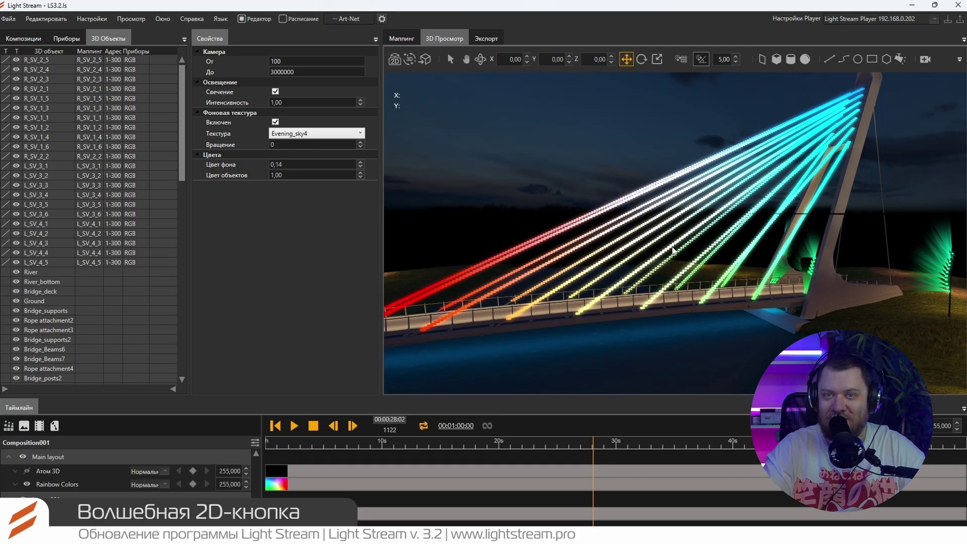
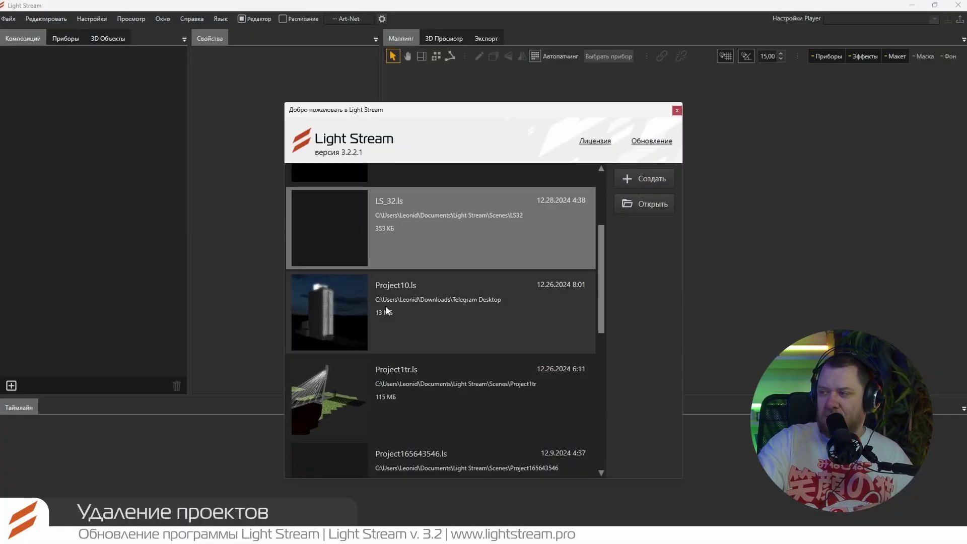
Delete the project Project10.ls from the project list in the welcome window
{"action": "right_click", "coordinate": [416, 317]}
{"action": "left_click", "coordinate": [448, 358]}
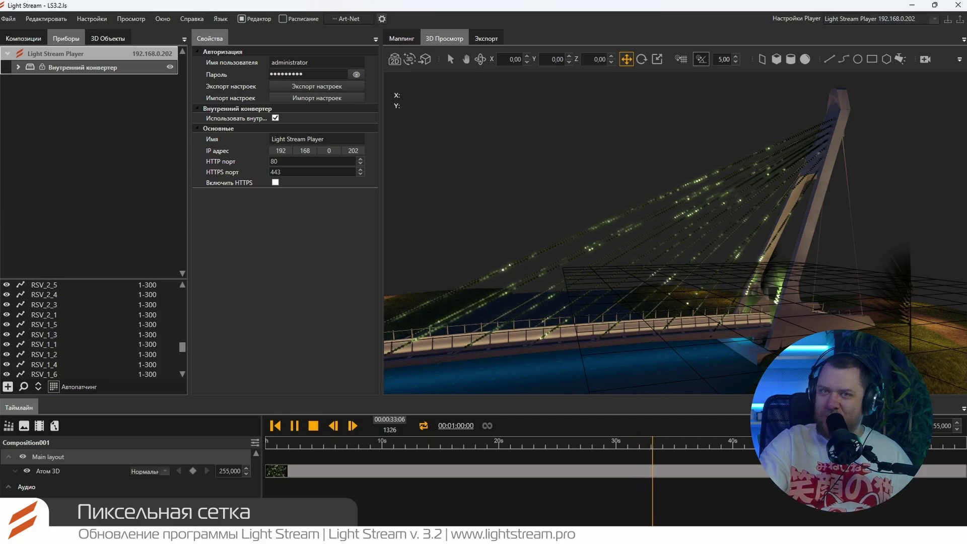
Examine the pixel grid over the green Атом 3D effect in the mapping workspace at several magnifications
{"action": "left_click", "coordinate": [398, 39]}
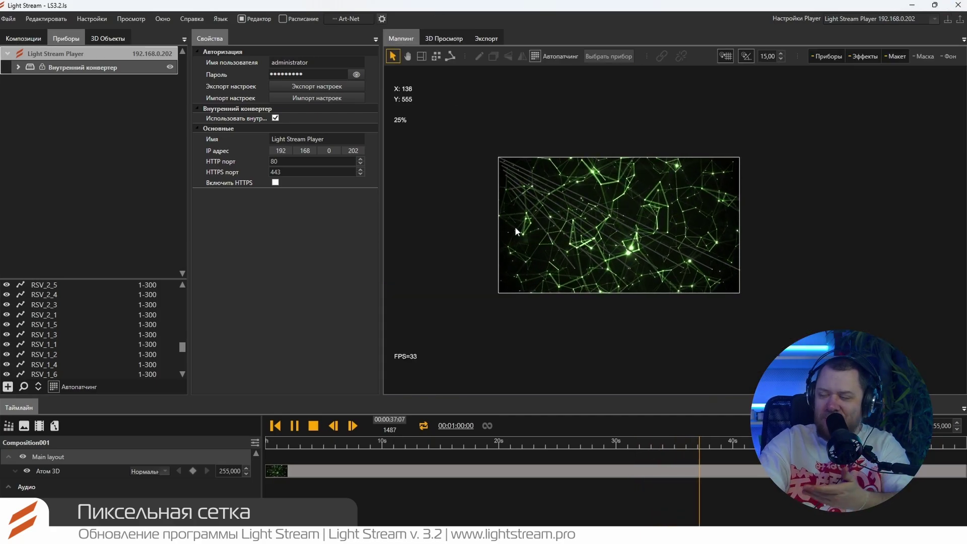
{"action": "scroll", "coordinate": [514, 225], "scroll_direction": "up", "scroll_amount": 5}
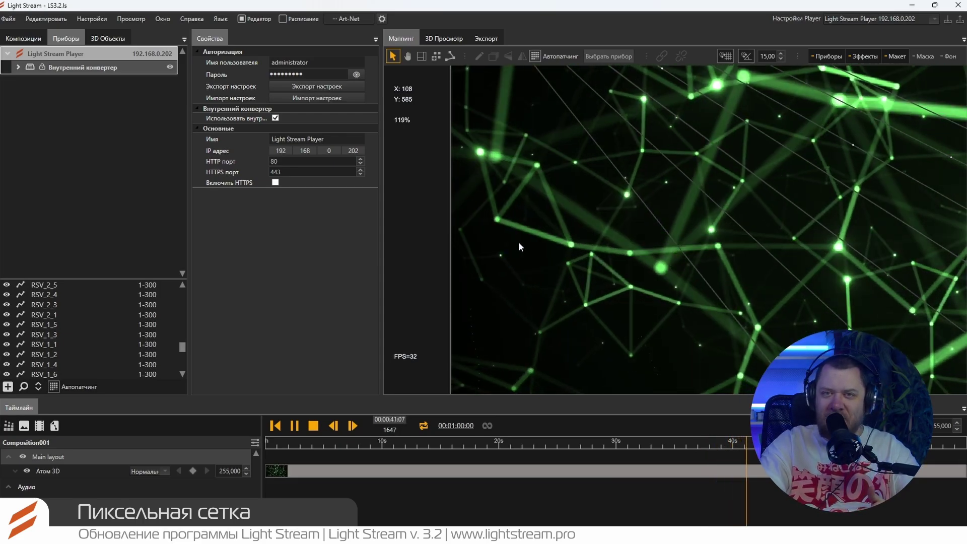
{"action": "scroll", "coordinate": [528, 244], "scroll_direction": "up", "scroll_amount": 15}
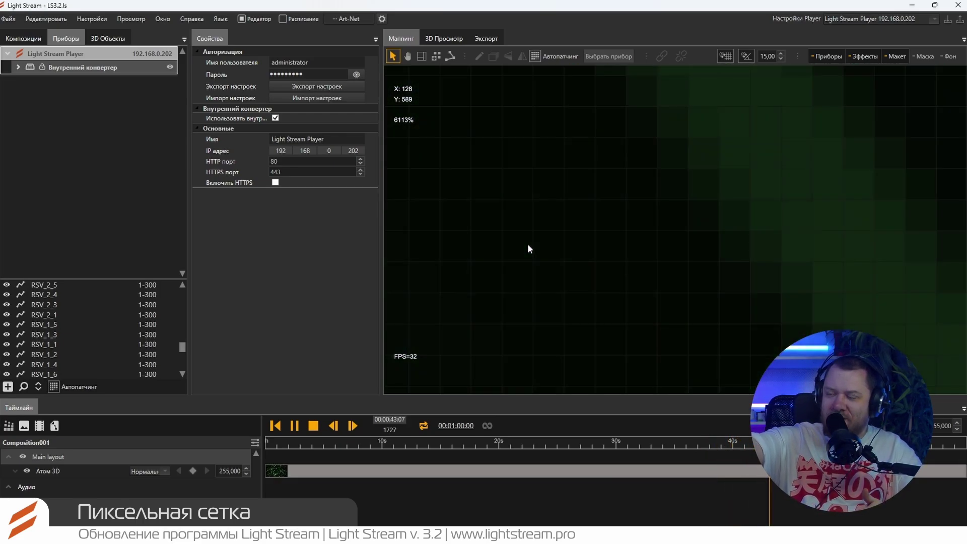
{"action": "scroll", "coordinate": [527, 245], "scroll_direction": "up", "scroll_amount": 5}
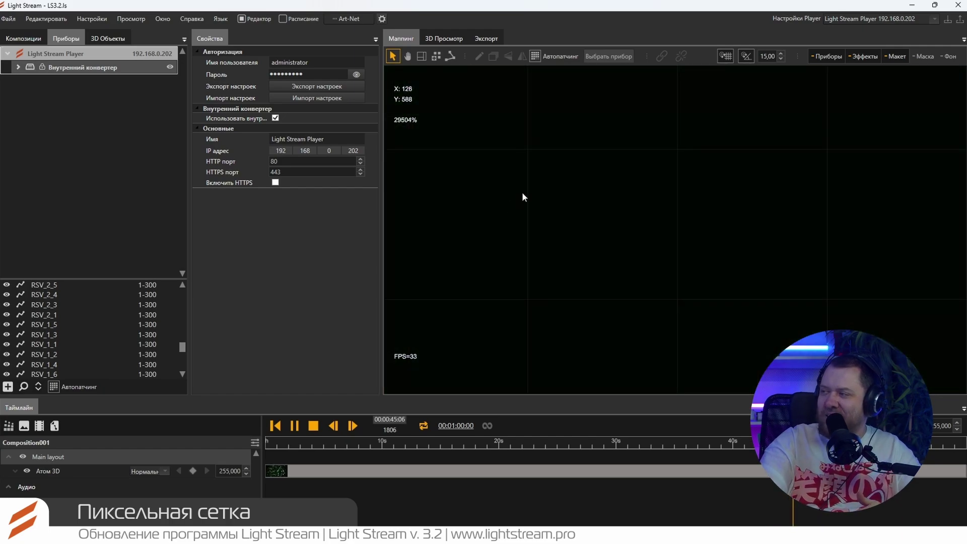
{"action": "scroll", "coordinate": [514, 197], "scroll_direction": "down", "scroll_amount": 20}
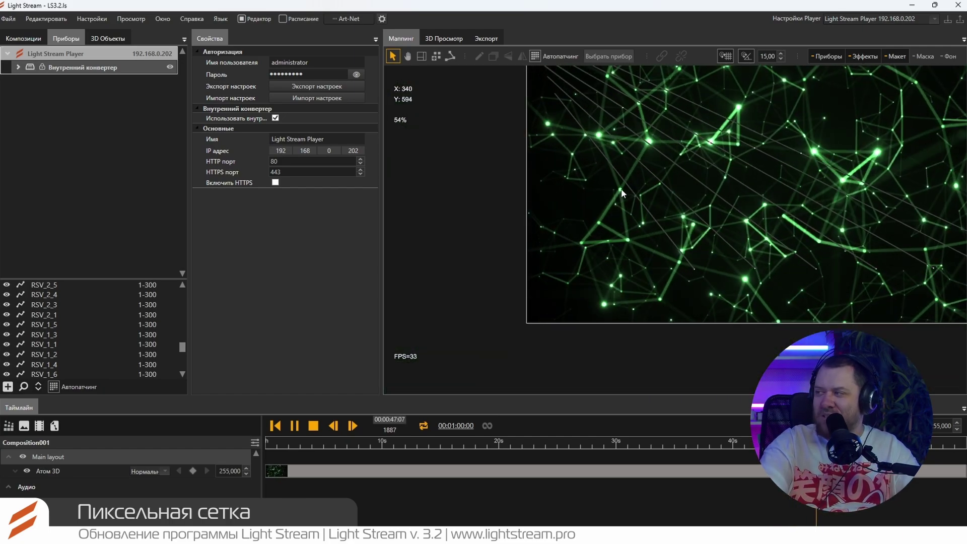
{"action": "scroll", "coordinate": [621, 193], "scroll_direction": "up", "scroll_amount": 10}
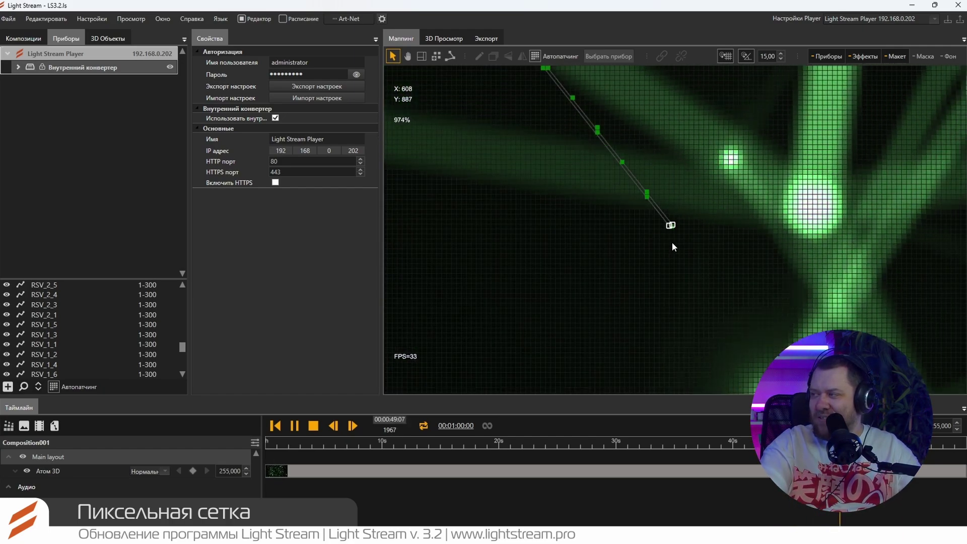
Select the fixture L_SV_4_5 and check how its end pixels line up with the pixel grid
{"action": "scroll", "coordinate": [671, 246], "scroll_direction": "up", "scroll_amount": 5}
{"action": "left_click_drag", "start_coordinate": [670, 157], "coordinate": [830, 159]}
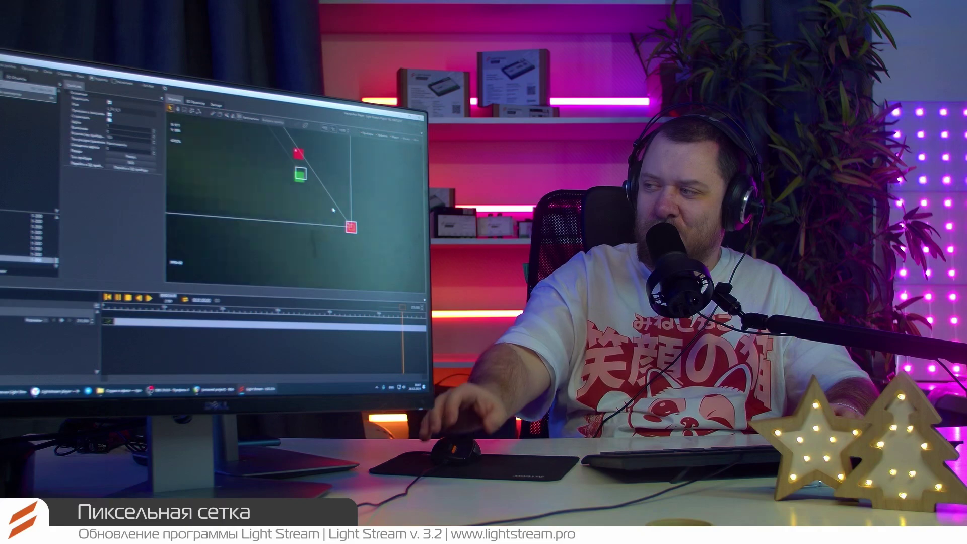
{"action": "scroll", "coordinate": [348, 224], "scroll_direction": "down", "scroll_amount": 3}
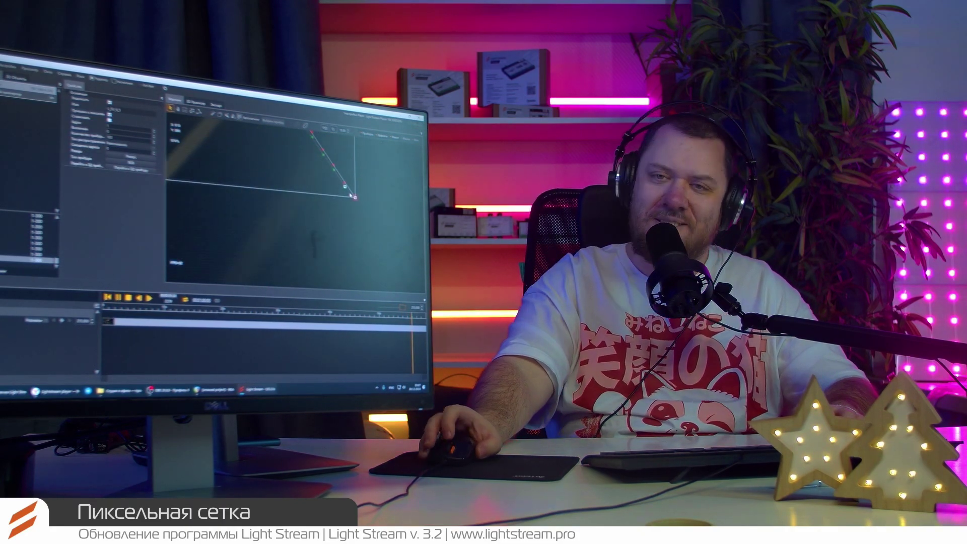
{"action": "scroll", "coordinate": [353, 199], "scroll_direction": "up", "scroll_amount": 3}
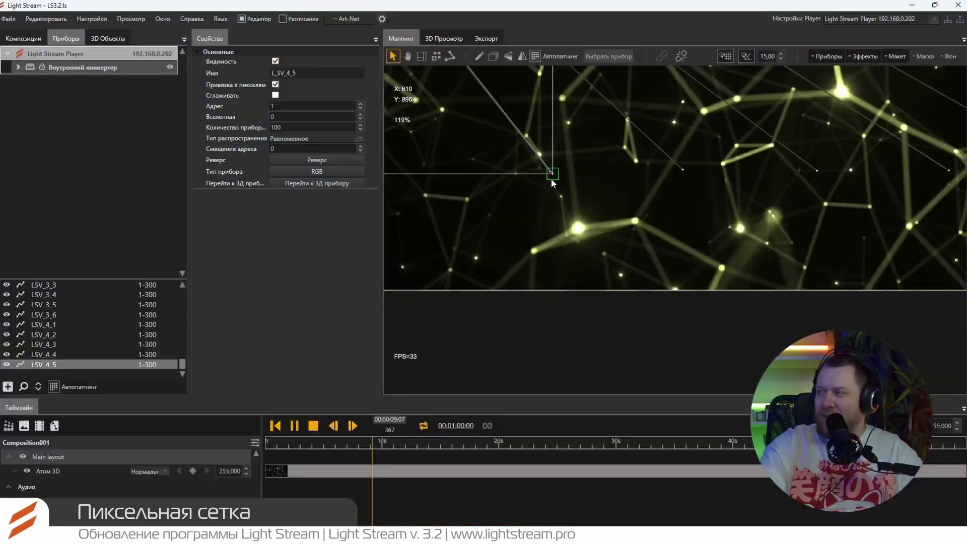
Draw a three-point spline over the effect in the mapping workspace, with a near-horizontal segment followed by a short downward one
{"action": "scroll", "coordinate": [550, 179], "scroll_direction": "down", "scroll_amount": 4}
{"action": "scroll", "coordinate": [556, 125], "scroll_direction": "up", "scroll_amount": 5}
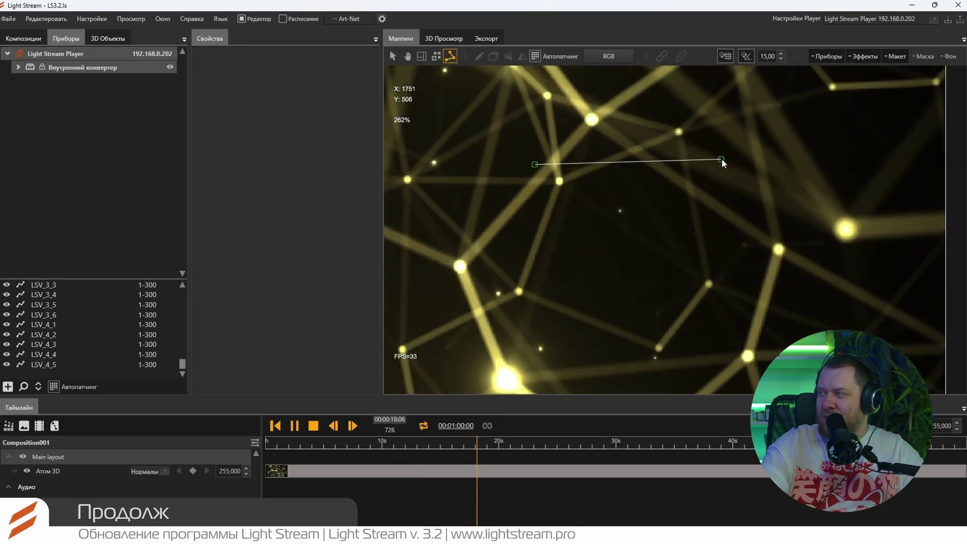
{"action": "left_click", "coordinate": [721, 159]}
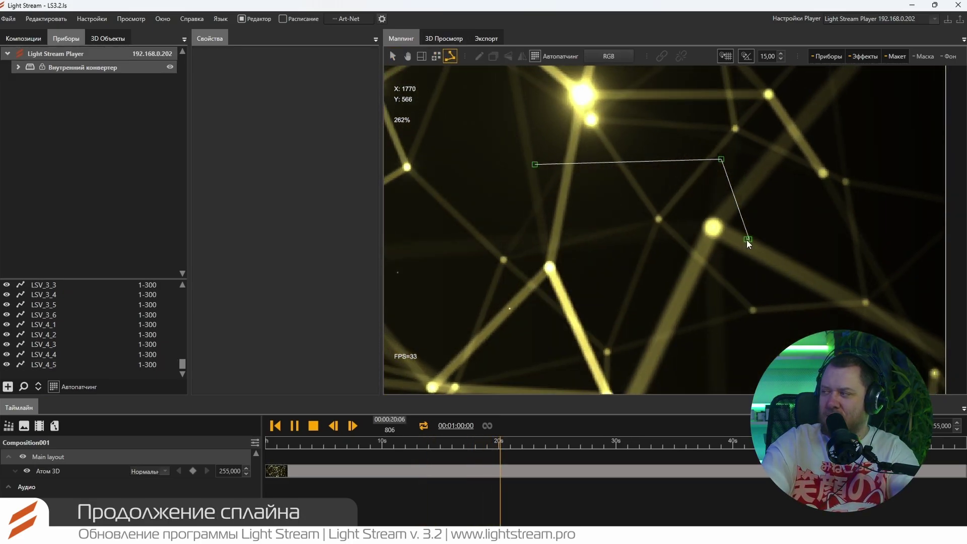
{"action": "double_click", "coordinate": [749, 241]}
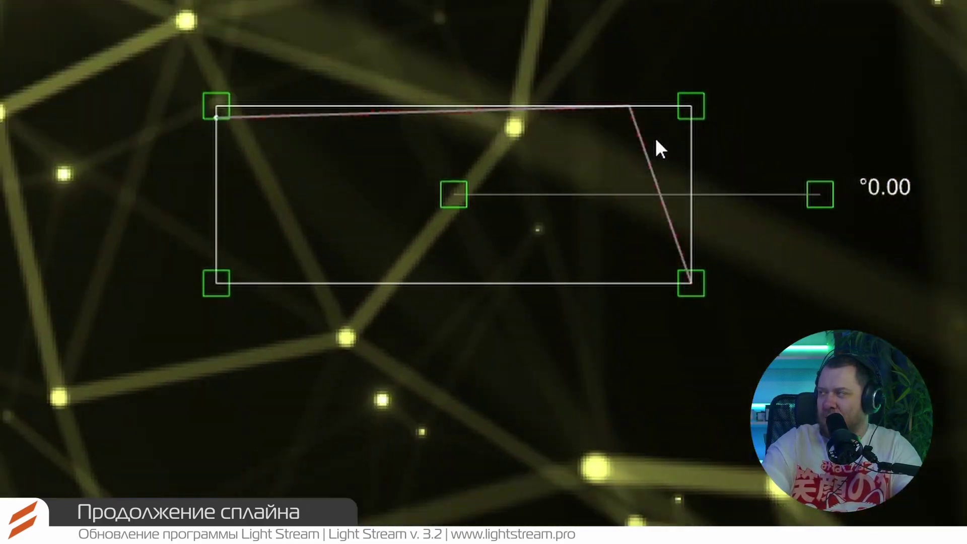
Edit the new spline's points, moving the middle corner slightly up and left and the end point down and left
{"action": "double_click", "coordinate": [657, 139]}
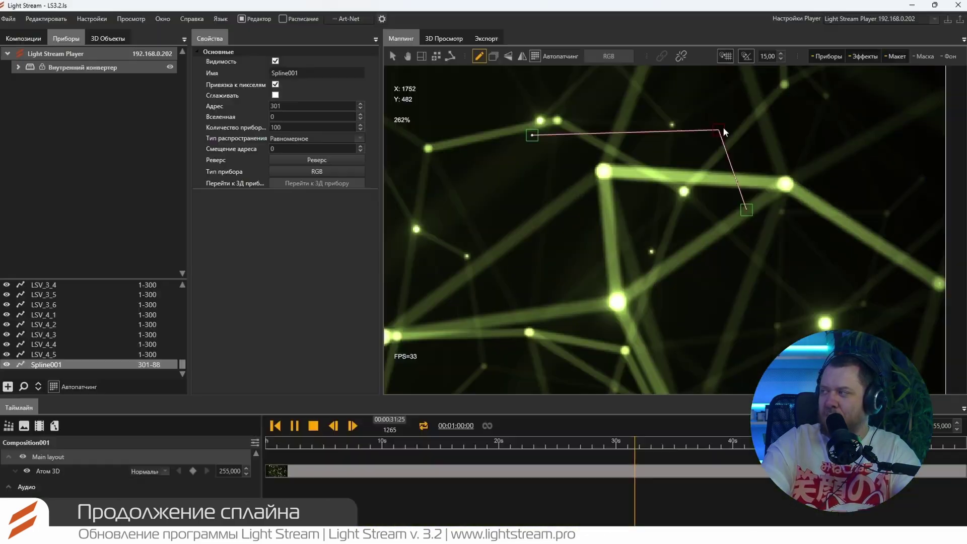
{"action": "left_click_drag", "start_coordinate": [723, 130], "coordinate": [703, 124]}
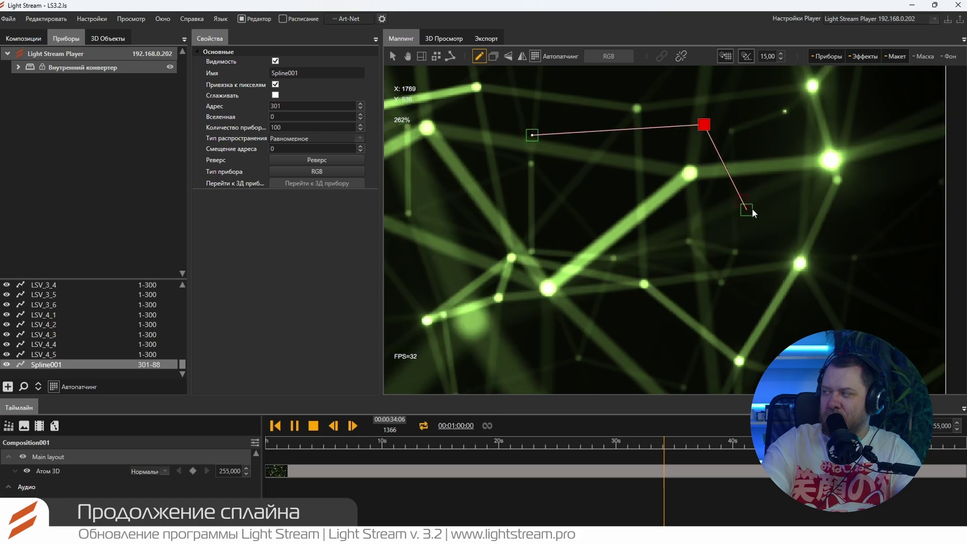
{"action": "left_click_drag", "start_coordinate": [746, 209], "coordinate": [672, 253]}
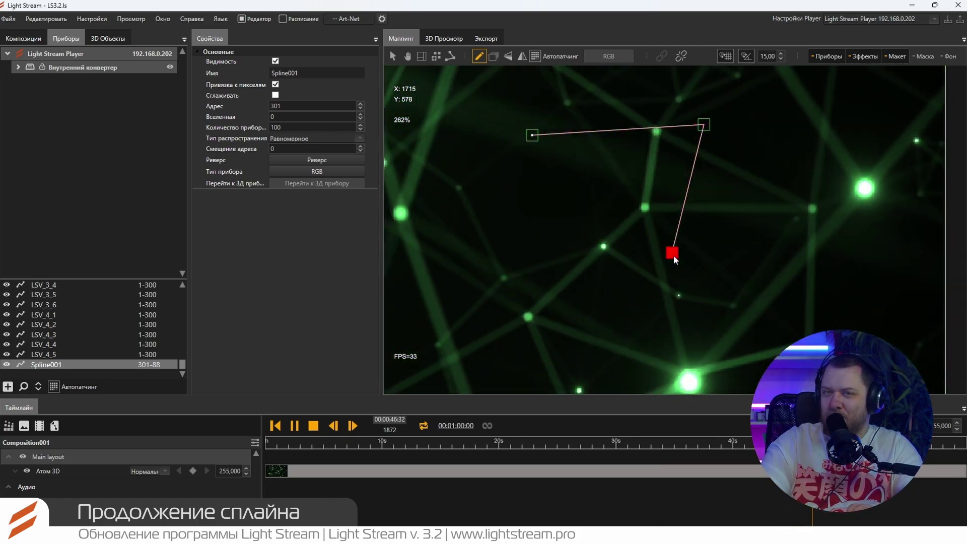
Continue the spline from its end point with two more points and finish point editing
{"action": "left_click_drag", "start_coordinate": [675, 260], "coordinate": [818, 208]}
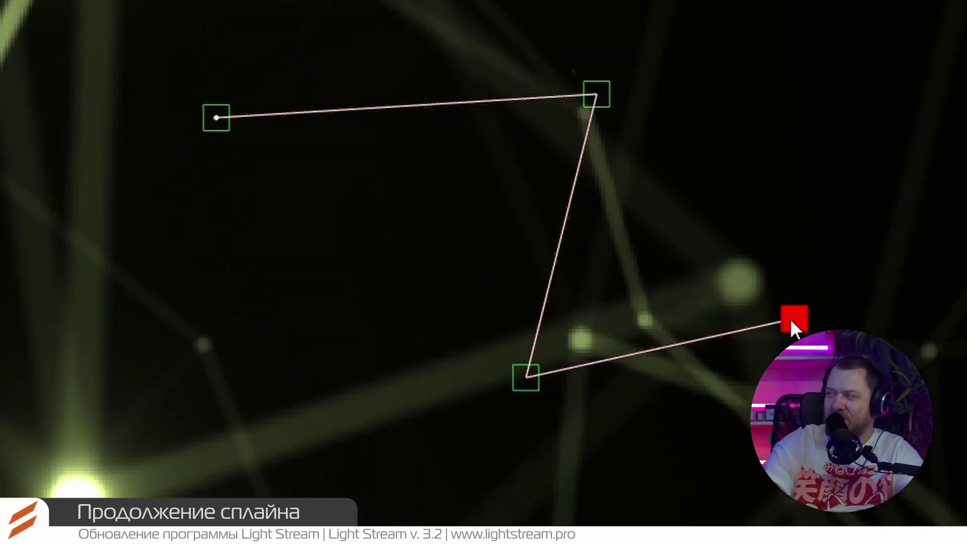
{"action": "left_click_drag", "start_coordinate": [790, 319], "coordinate": [856, 194]}
{"action": "left_click", "coordinate": [856, 195]}
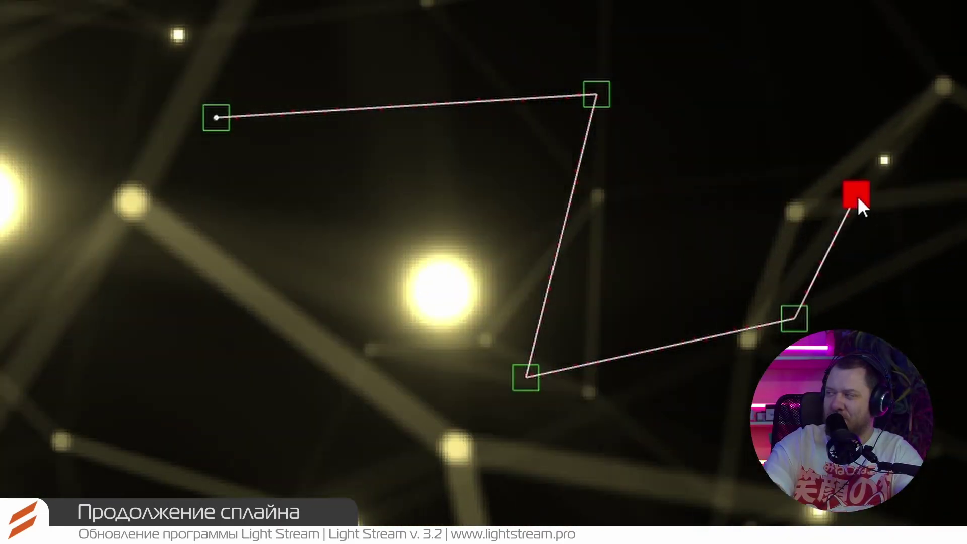
{"action": "right_click", "coordinate": [857, 197]}
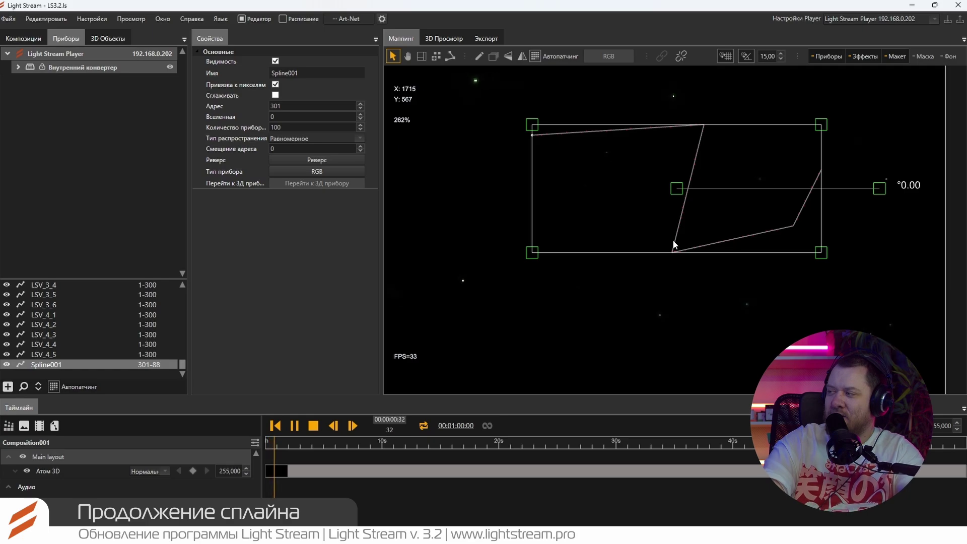
Continue the spline from its start point with two more points, forming a V shape on that side
{"action": "left_click", "coordinate": [531, 136]}
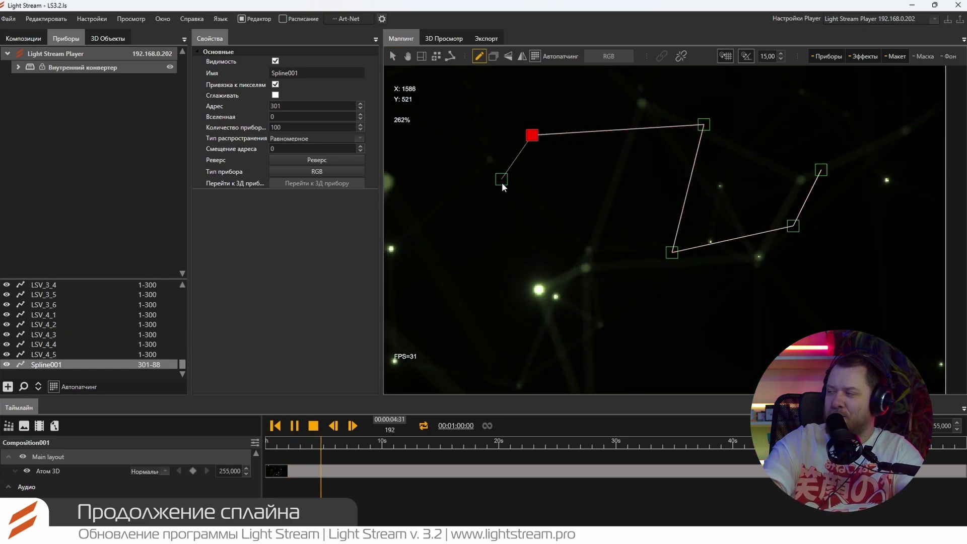
{"action": "left_click", "coordinate": [503, 250]}
{"action": "left_click", "coordinate": [449, 149]}
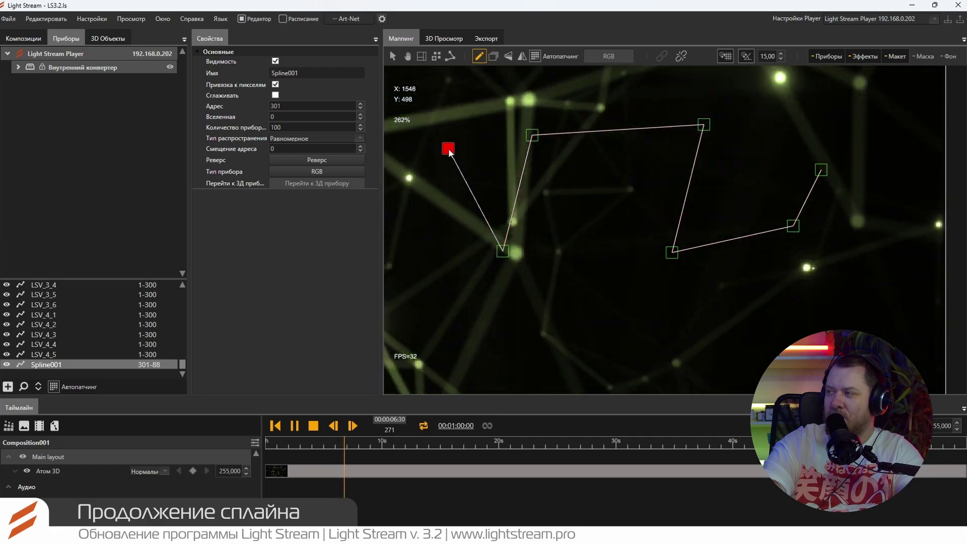
{"action": "right_click", "coordinate": [449, 149]}
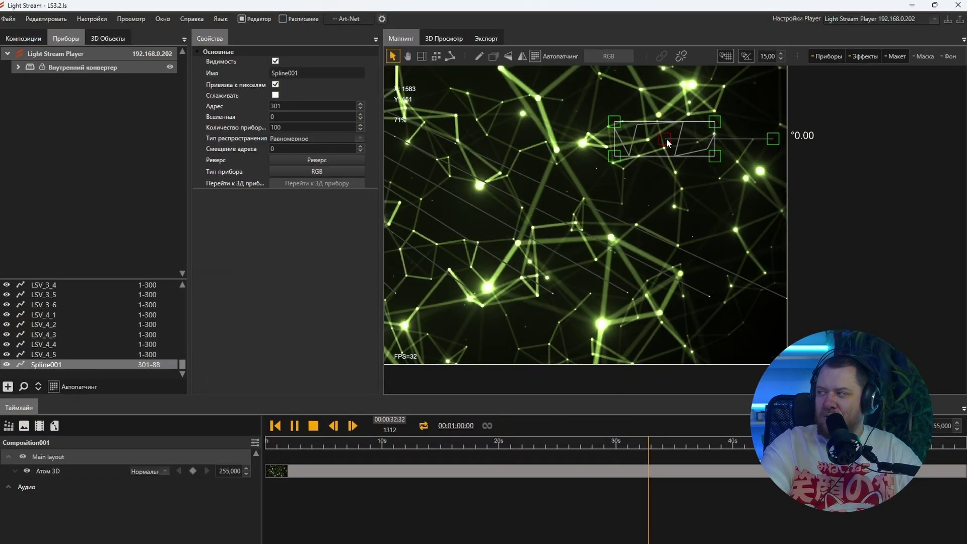
Move the extended spline around the mapping workspace to try out its snapping
{"action": "left_click_drag", "start_coordinate": [666, 138], "coordinate": [666, 137]}
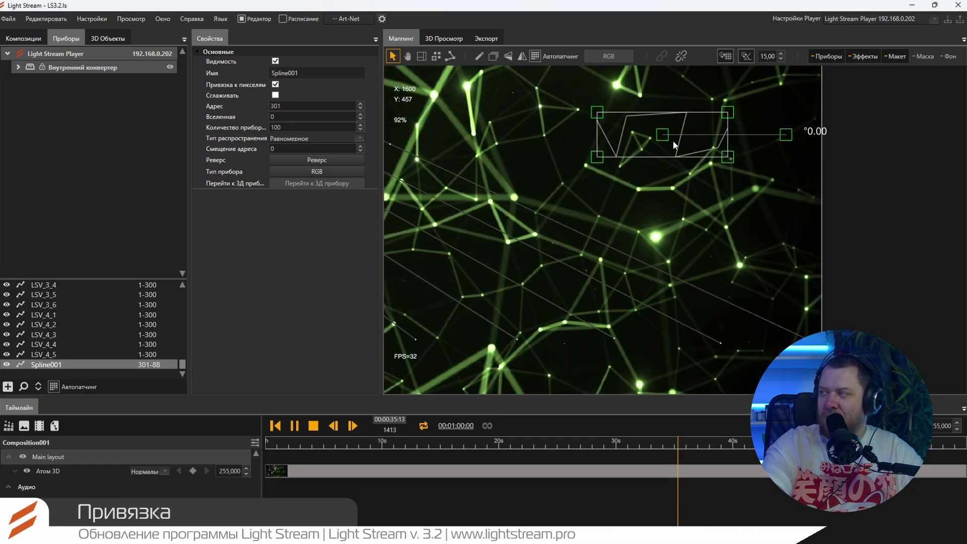
{"action": "scroll", "coordinate": [673, 140], "scroll_direction": "up", "scroll_amount": 3}
{"action": "left_click_drag", "start_coordinate": [654, 197], "coordinate": [649, 128]}
{"action": "left_click_drag", "start_coordinate": [639, 202], "coordinate": [758, 199]}
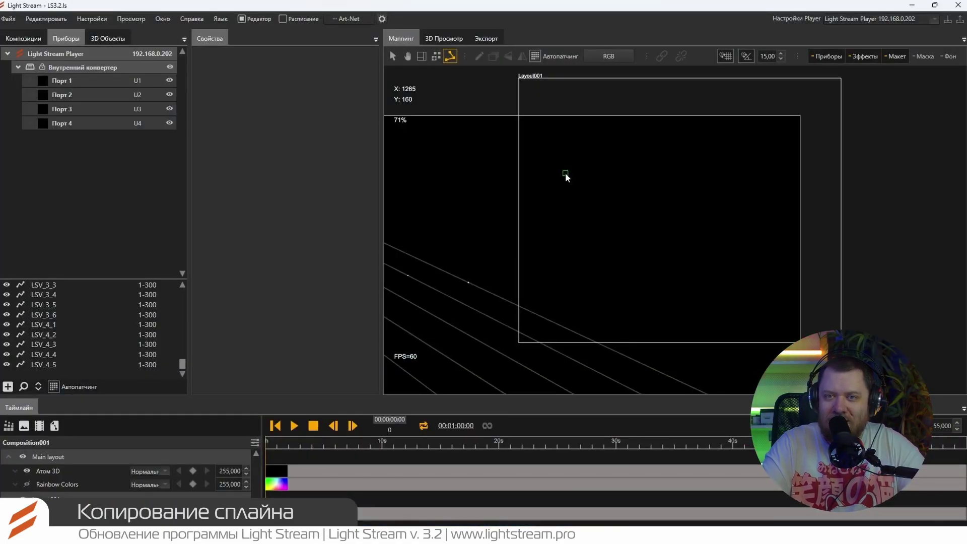
Draw a three-point angled spline inside Layout001, rising to a peak and descending steeply
{"action": "left_click", "coordinate": [564, 190]}
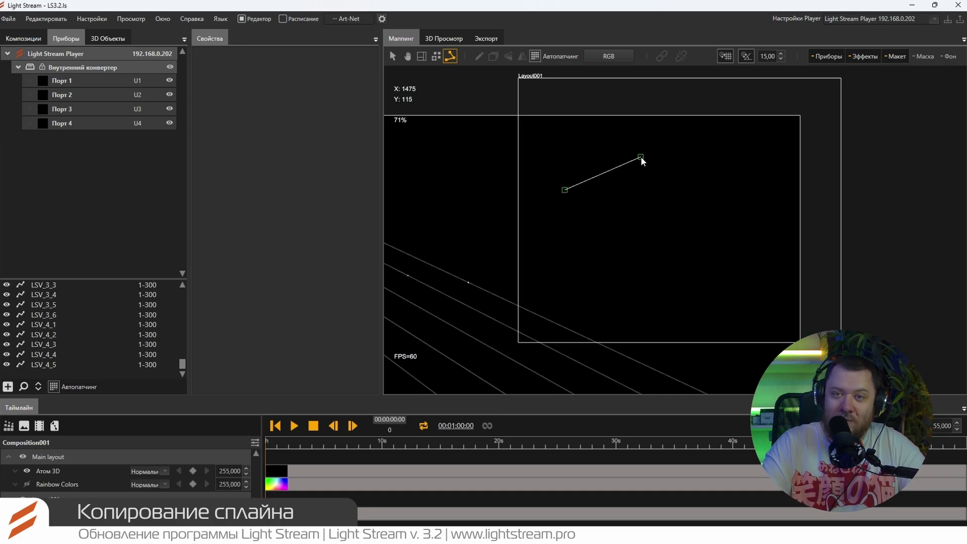
{"action": "left_click", "coordinate": [641, 158]}
{"action": "right_click", "coordinate": [666, 246]}
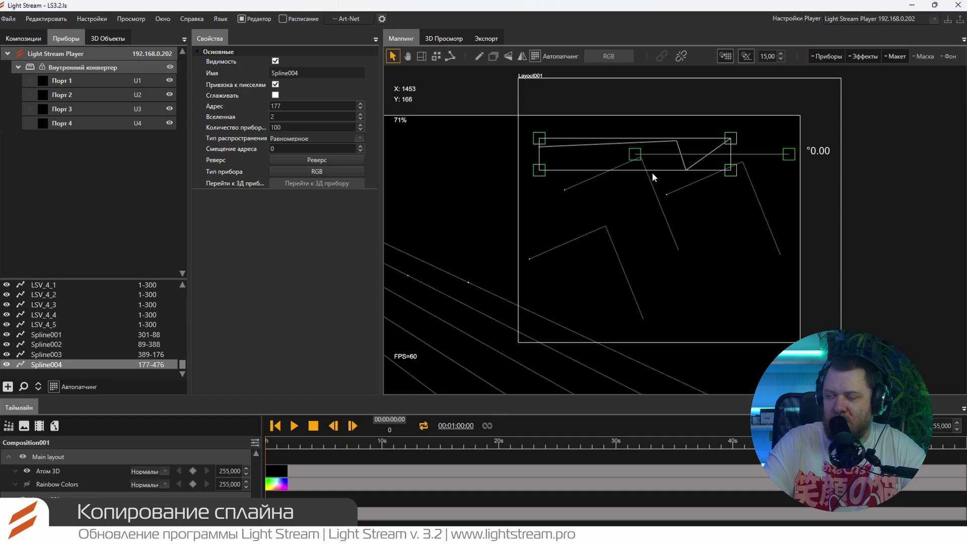
Copy the selected spline down and to the right, and duplicate the whole selection of splines the same way
{"action": "left_click_drag", "start_coordinate": [637, 156], "coordinate": [702, 211]}
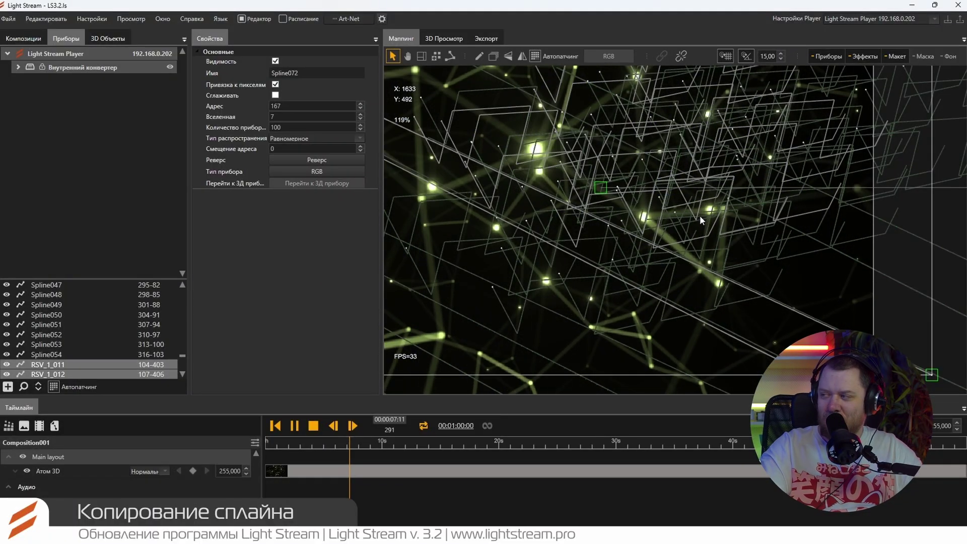
{"action": "left_click_drag", "start_coordinate": [597, 185], "coordinate": [695, 225]}
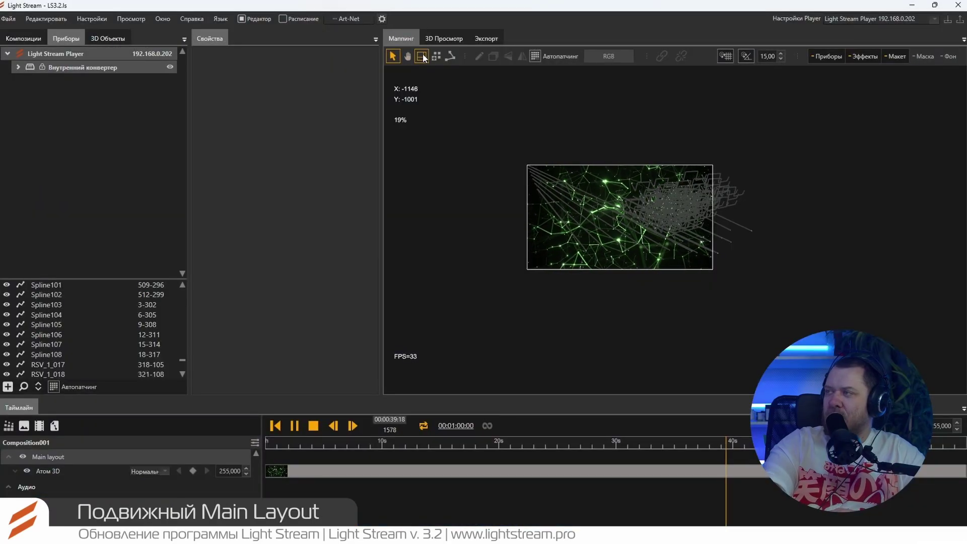
Draw a new layout over the dense spline cluster and reorder the timeline so Main layout sits below it
{"action": "left_click", "coordinate": [422, 56]}
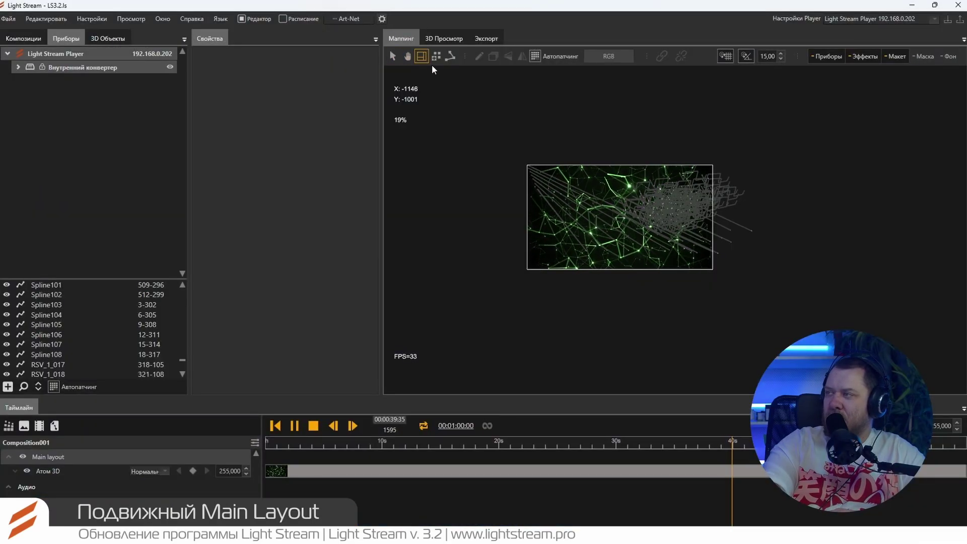
{"action": "left_click_drag", "start_coordinate": [636, 154], "coordinate": [724, 225]}
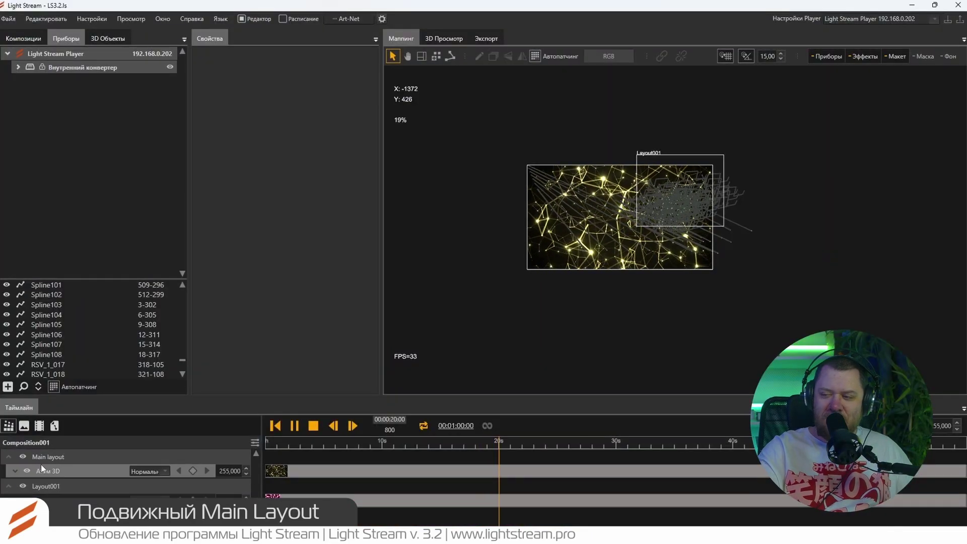
{"action": "left_click", "coordinate": [60, 458]}
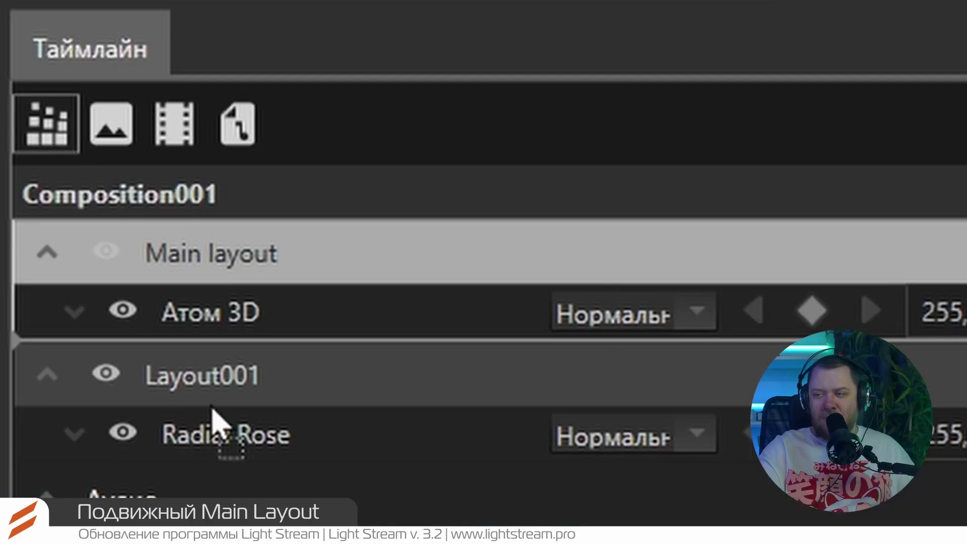
{"action": "left_click_drag", "start_coordinate": [212, 411], "coordinate": [212, 428]}
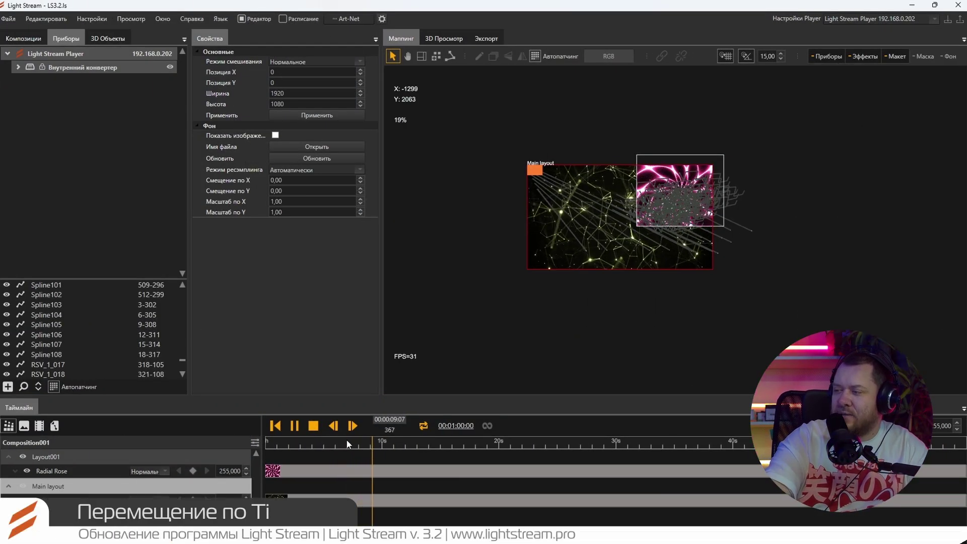
Pause playback, place the playhead at 00:00:03:33 and step it forward one frame at a time
{"action": "key", "text": "space"}
{"action": "left_click", "coordinate": [310, 445]}
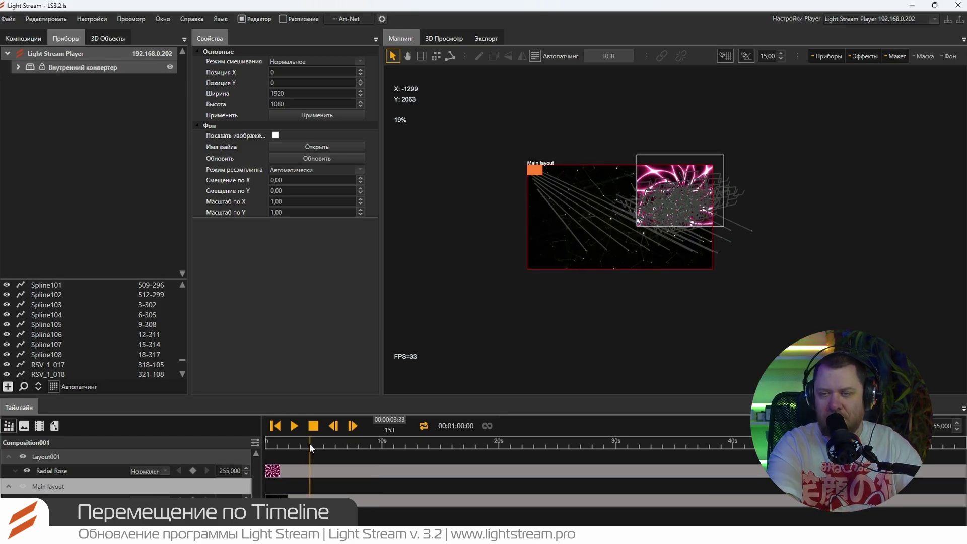
{"action": "key", "text": "Right"}
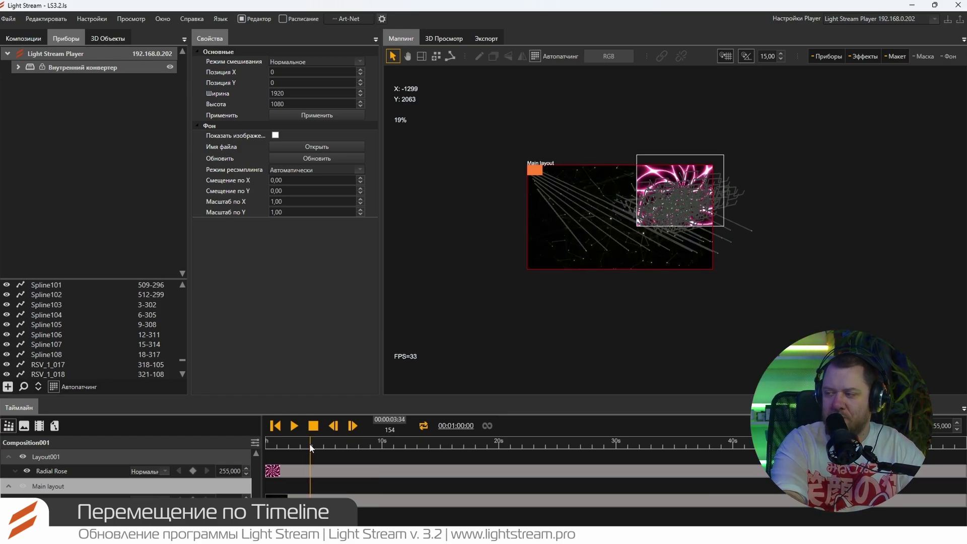
{"action": "key", "text": "Right"}
{"action": "key", "text": "Right"}
{"action": "key", "text": "Right"}
{"action": "key", "text": "Right"}
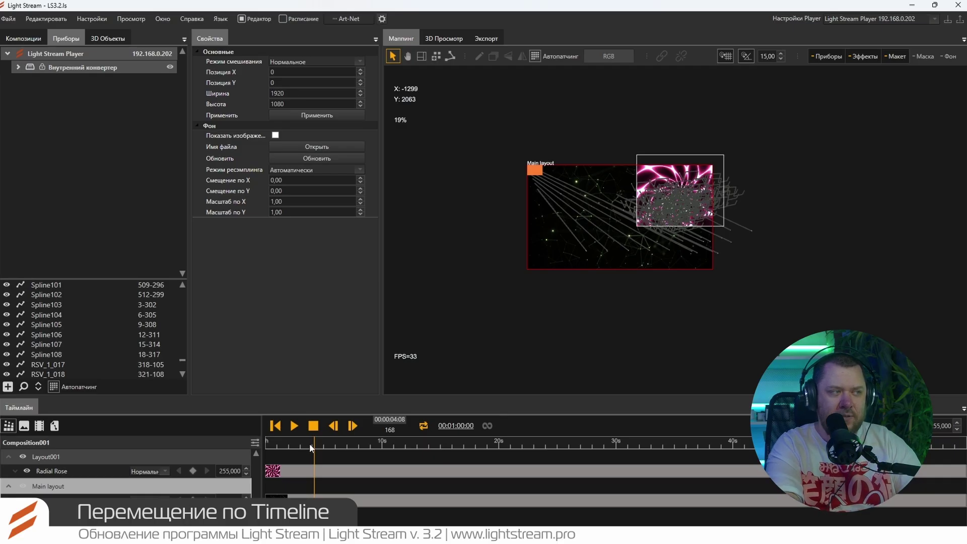
Advance the timeline playhead in ten-frame jumps to 00:00:05:18
{"action": "key", "text": "shift+Right"}
{"action": "key", "text": "shift+Right"}
{"action": "key", "text": "shift+Right"}
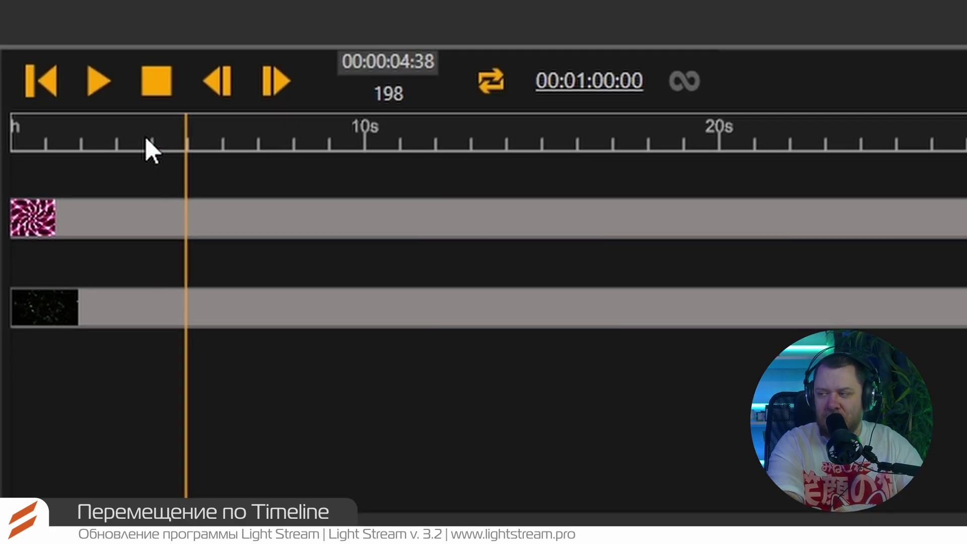
{"action": "key", "text": "shift+Right"}
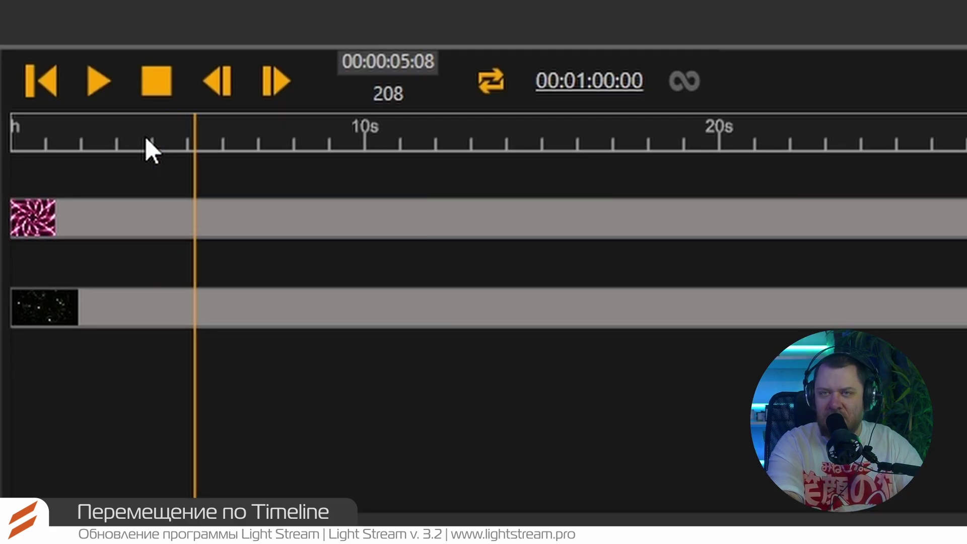
{"action": "key", "text": "shift+Right"}
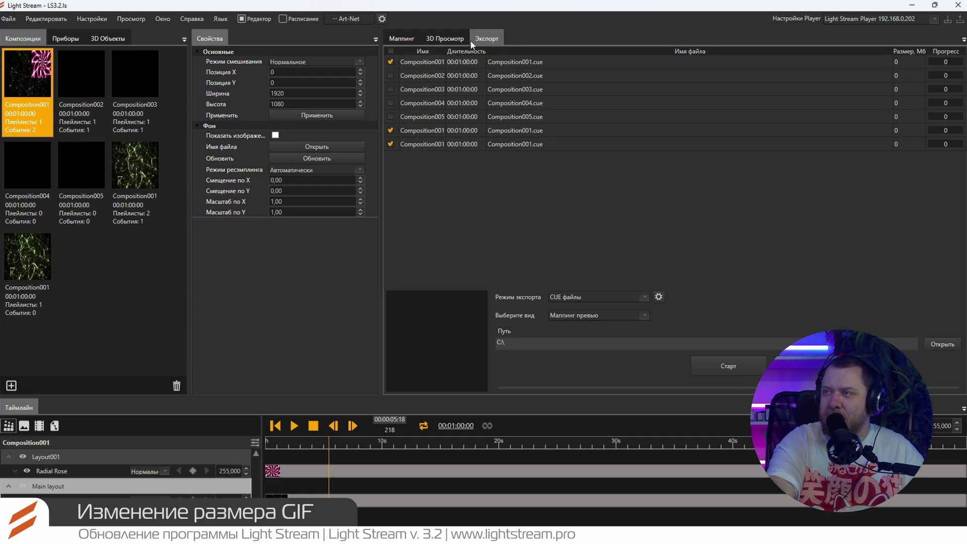
In the export settings, set the GIF duration to 1 second, the quality to Минимальное and choose the number of colours
{"action": "left_click", "coordinate": [660, 301]}
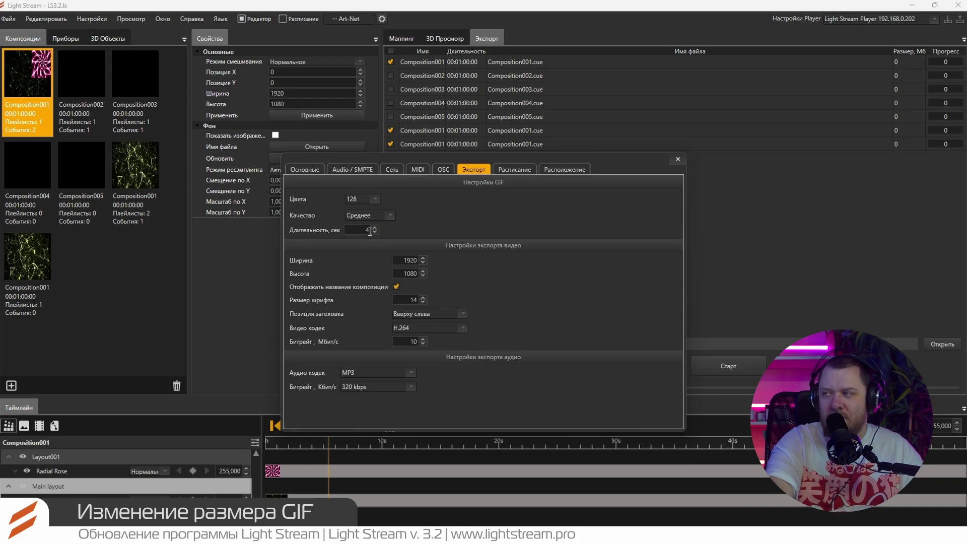
{"action": "left_click", "coordinate": [375, 228]}
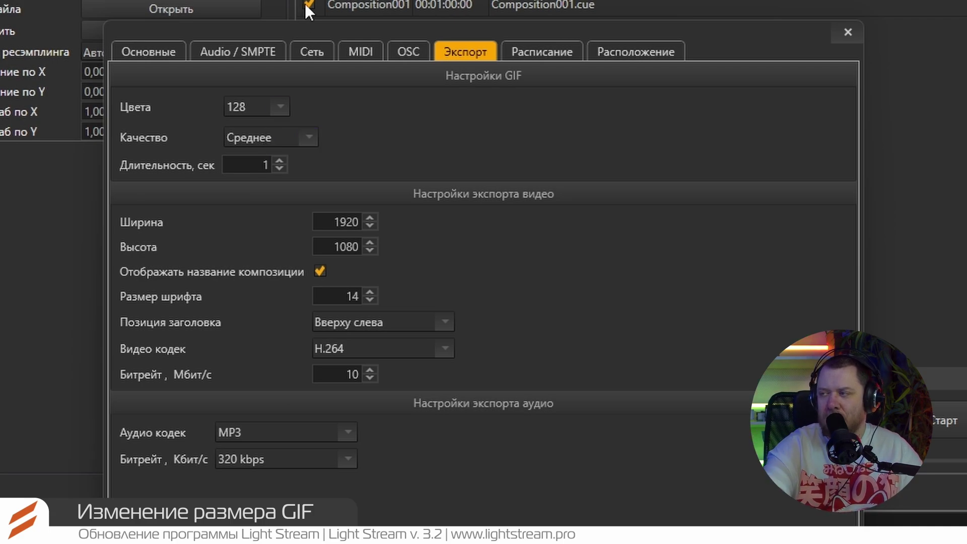
{"action": "left_click", "coordinate": [312, 141]}
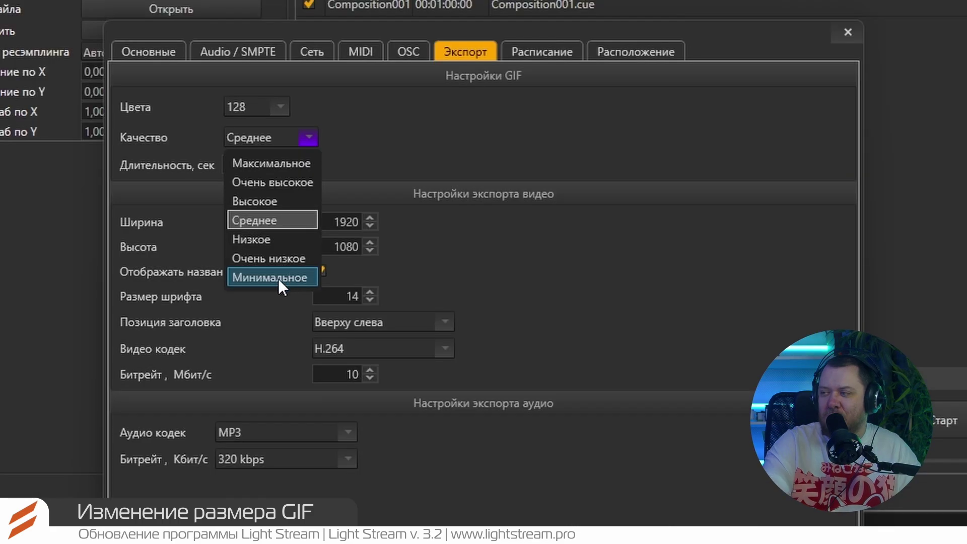
{"action": "left_click", "coordinate": [486, 404]}
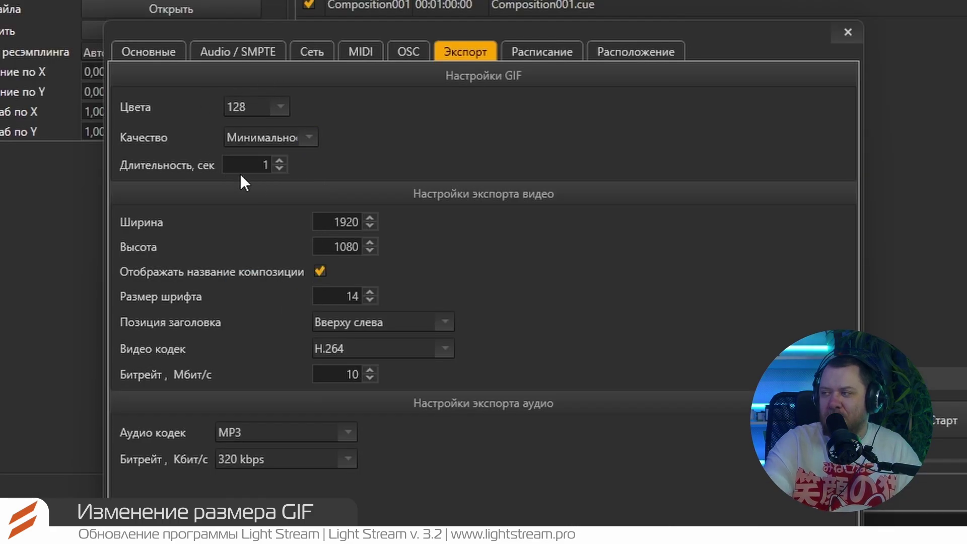
{"action": "left_click", "coordinate": [247, 106]}
{"action": "left_click", "coordinate": [264, 128]}
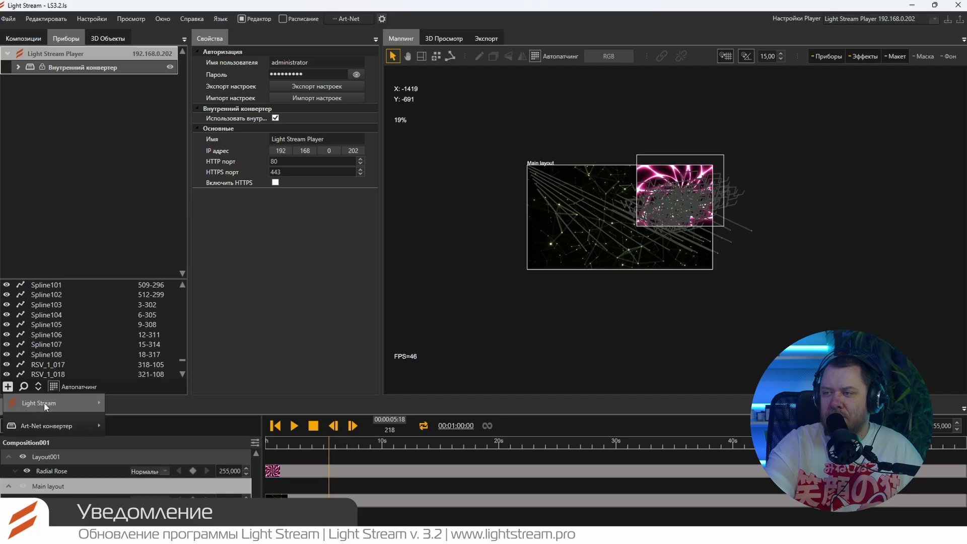
Add a Light Stream Converter 2 to the device list
{"action": "mouse_move", "coordinate": [44, 403]}
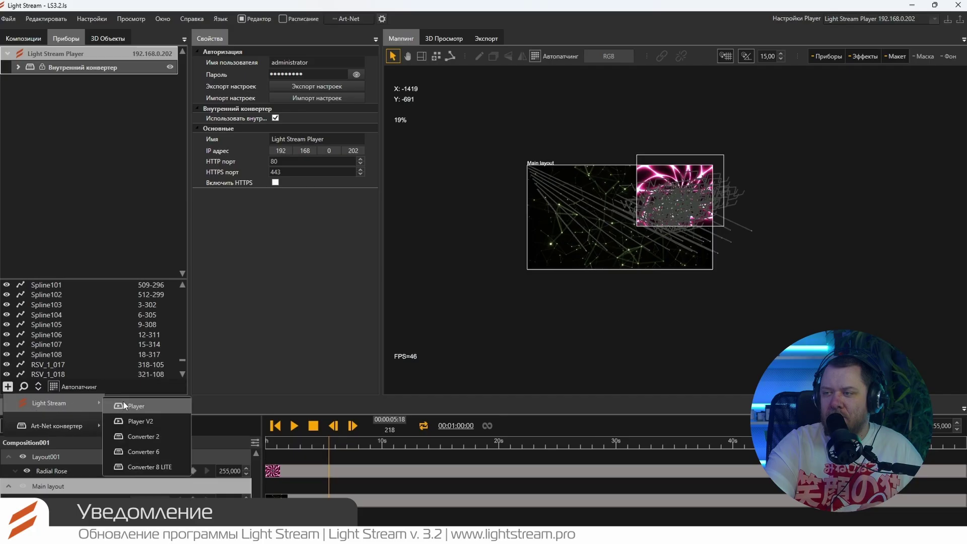
{"action": "left_click", "coordinate": [157, 437]}
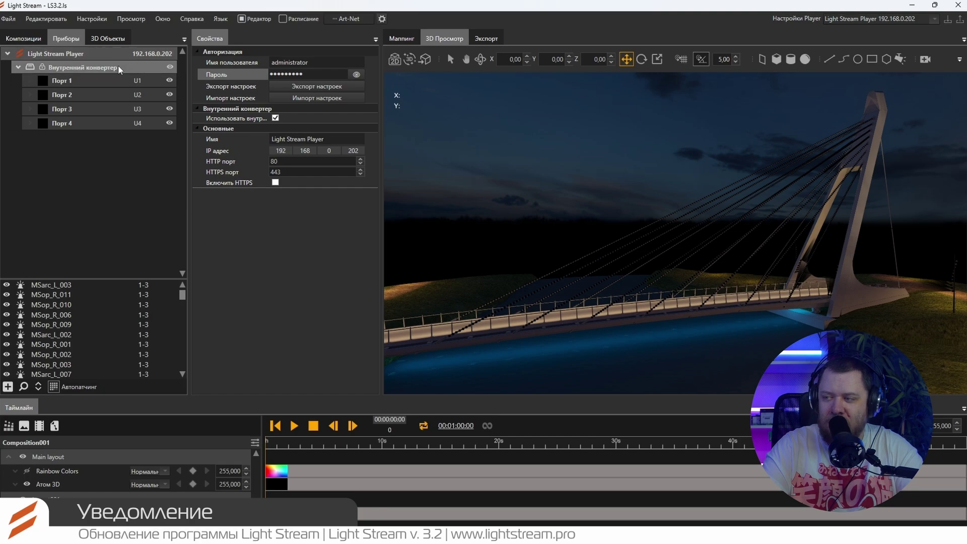
Add a Light Stream Converter 6 to the device list
{"action": "left_click", "coordinate": [7, 387]}
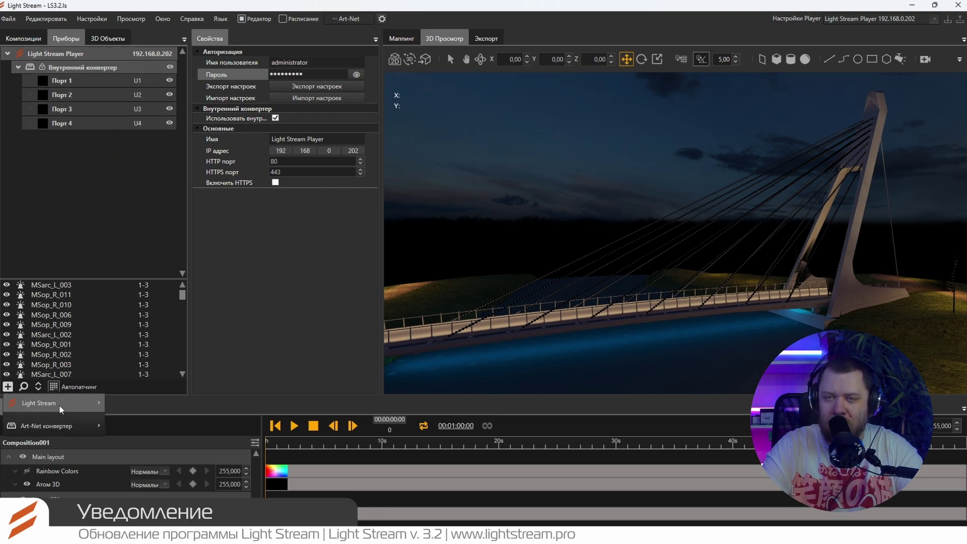
{"action": "mouse_move", "coordinate": [59, 405]}
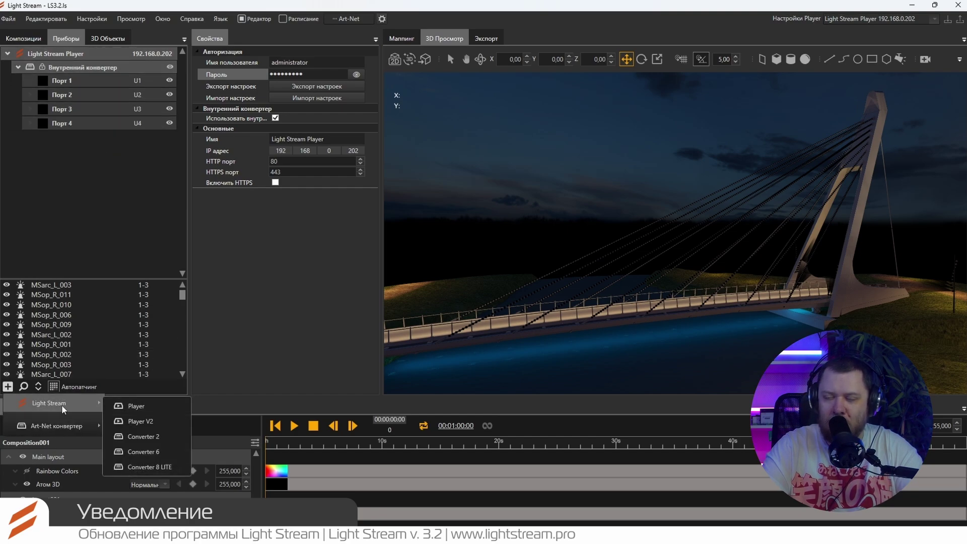
{"action": "left_click", "coordinate": [143, 452]}
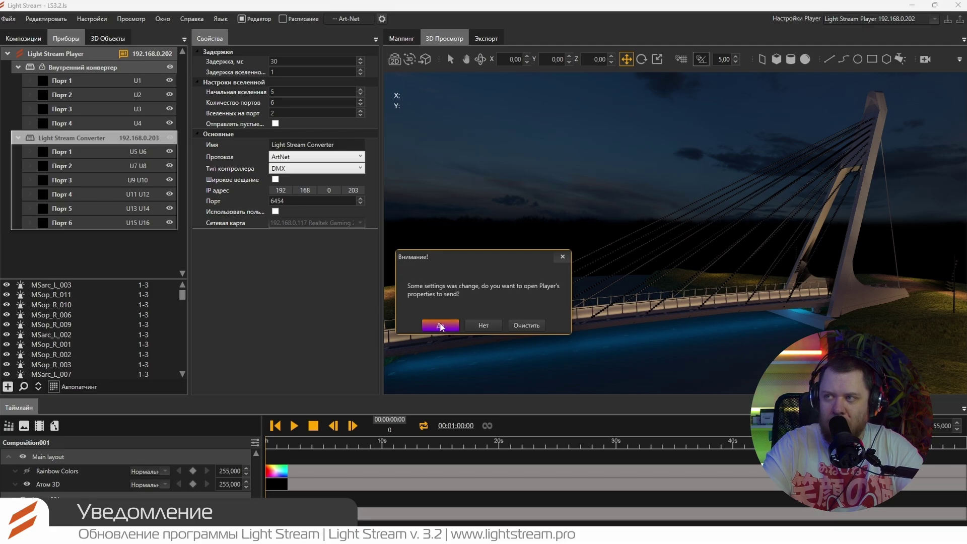
Accept the offer to open the Player's properties and open its settings export with universes and devices included
{"action": "left_click", "coordinate": [439, 326]}
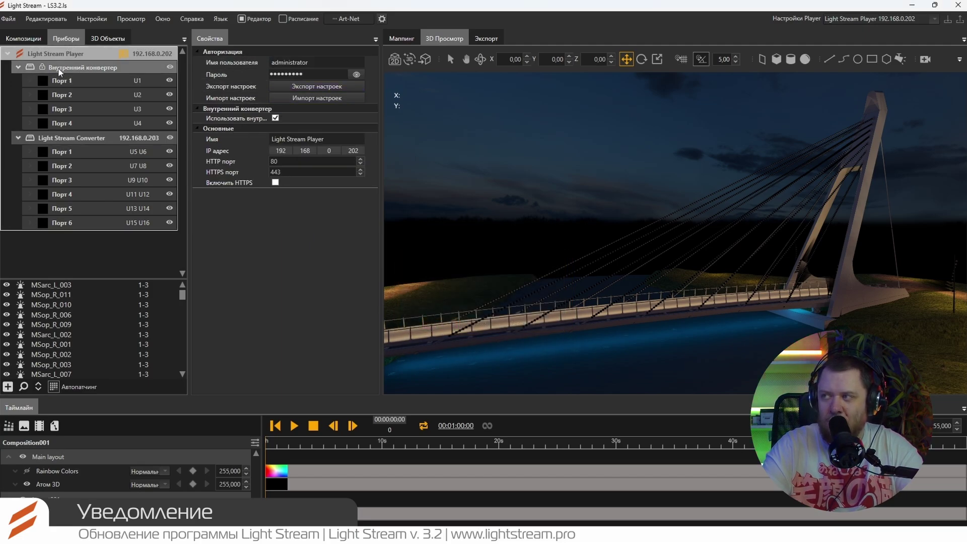
{"action": "left_click", "coordinate": [311, 88]}
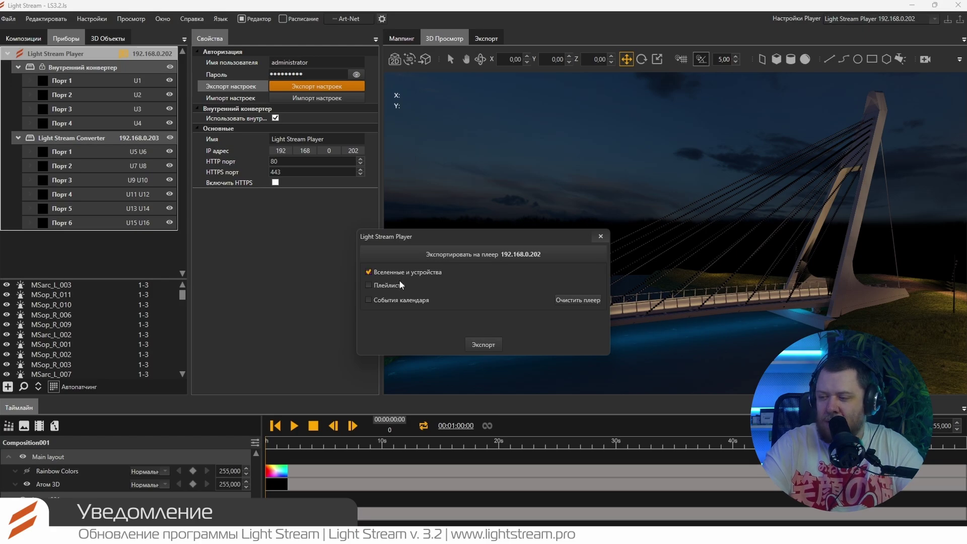
Switch to the Light Stream Player web page in the browser and remove all eight universes
{"action": "key", "text": "alt+Tab"}
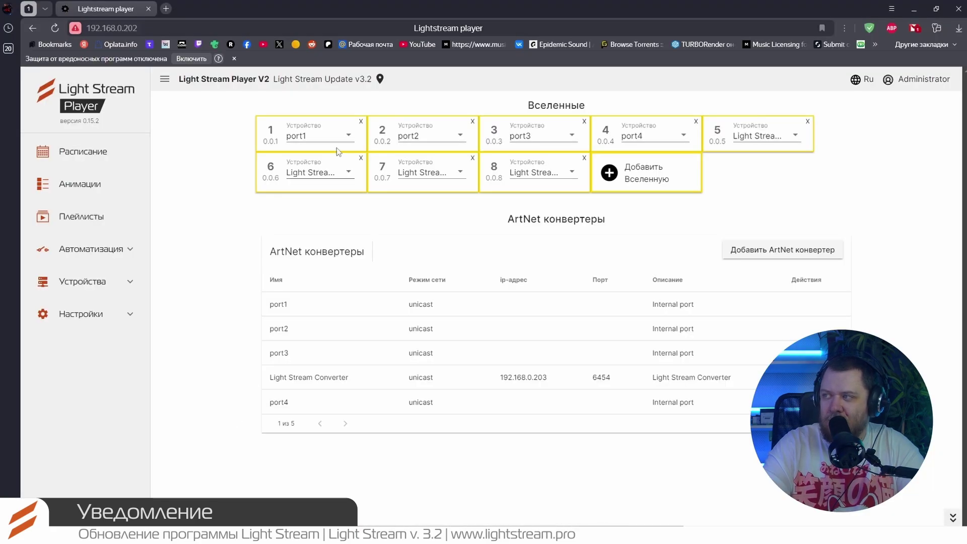
{"action": "left_click", "coordinate": [361, 123]}
{"action": "left_click", "coordinate": [361, 123]}
{"action": "left_click", "coordinate": [361, 123]}
{"action": "left_click", "coordinate": [361, 123]}
{"action": "left_click", "coordinate": [361, 123]}
{"action": "left_click", "coordinate": [360, 123]}
{"action": "left_click", "coordinate": [361, 123]}
{"action": "left_click", "coordinate": [361, 123]}
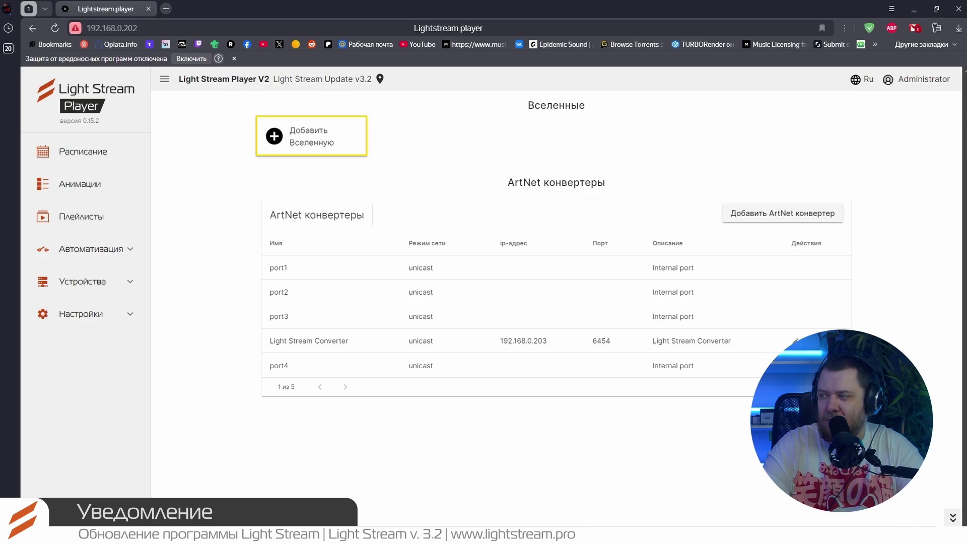
Switch between Light Stream and the browser and reload the Player's web page to check its universes
{"action": "key", "text": "alt+Tab"}
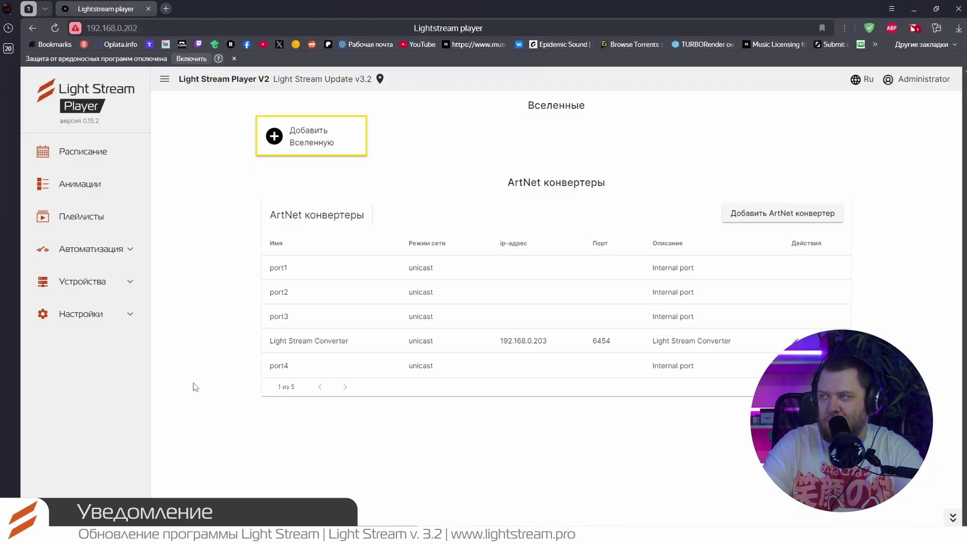
{"action": "key", "text": "F5"}
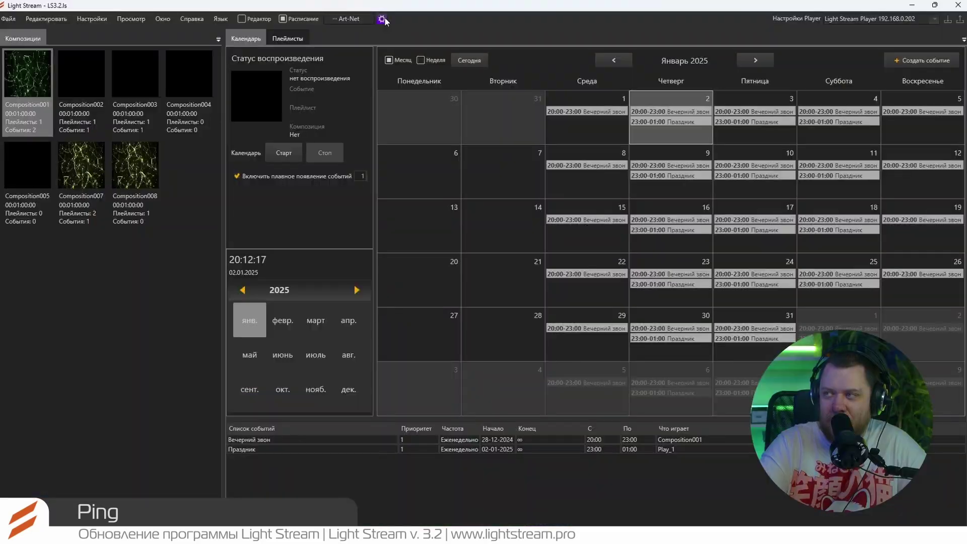
In Light Stream's network settings, search for Art-Net nodes on the 192.168.0.117 Realtek network card
{"action": "left_click", "coordinate": [384, 20]}
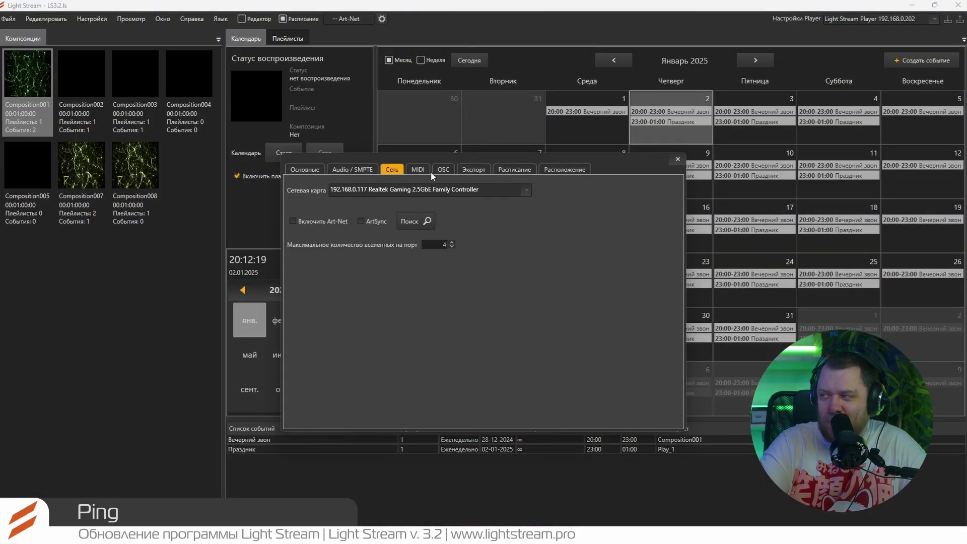
{"action": "left_click", "coordinate": [418, 224]}
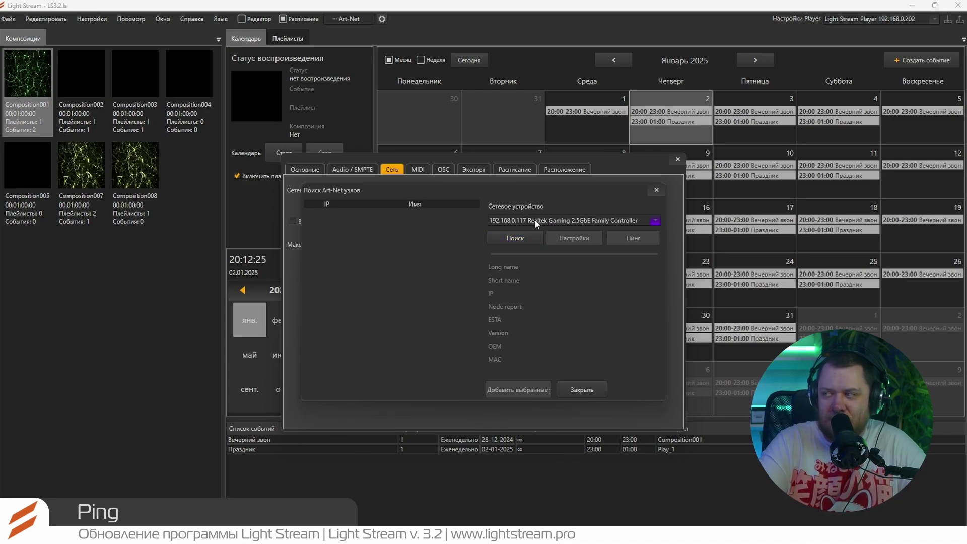
{"action": "left_click", "coordinate": [514, 243]}
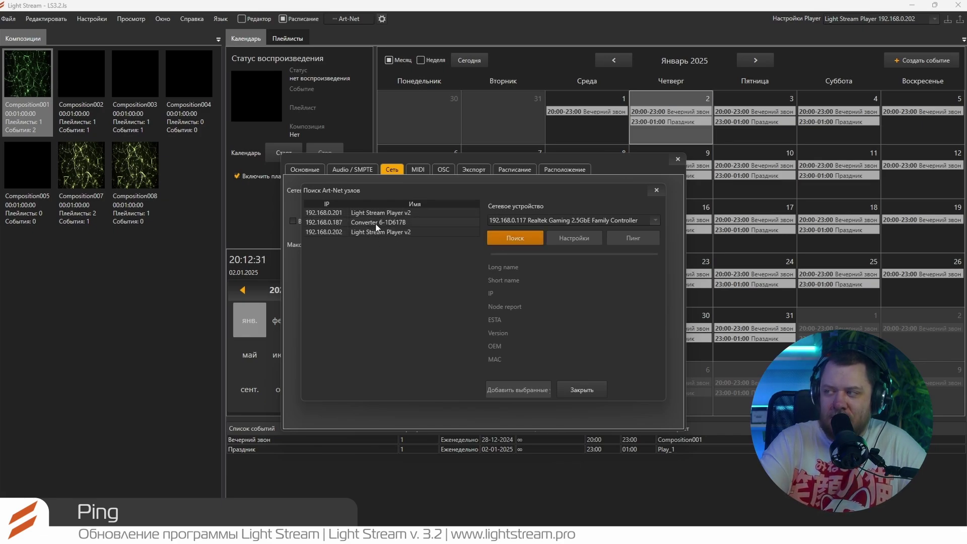
Ping the found Converter 6 at 192.168.0.187 and the Light Stream Player v2 at 192.168.0.201
{"action": "left_click", "coordinate": [377, 225]}
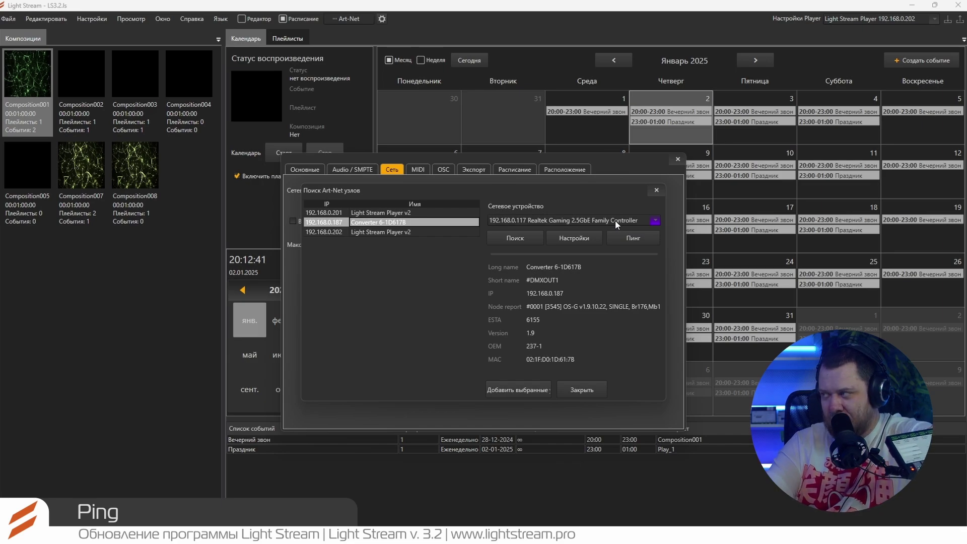
{"action": "left_click", "coordinate": [633, 239]}
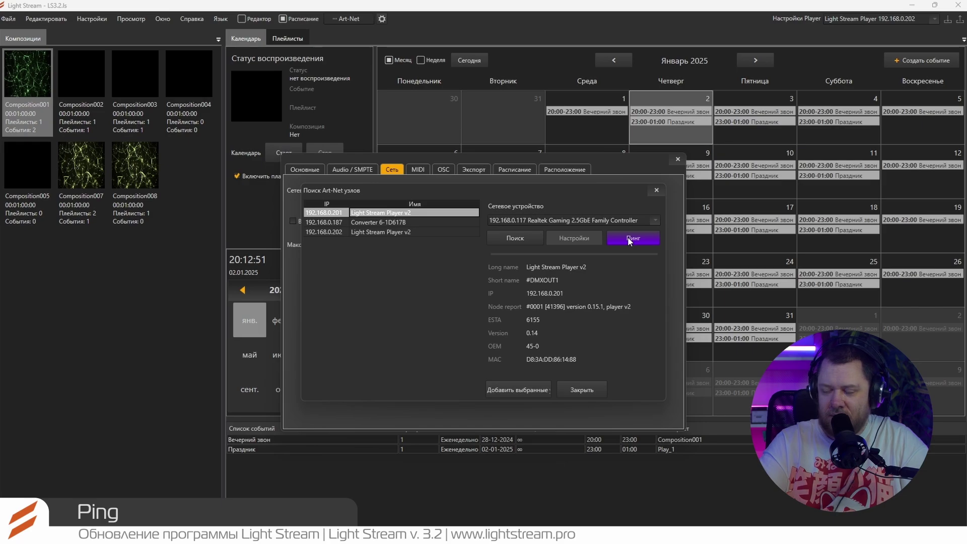
{"action": "left_click", "coordinate": [628, 237]}
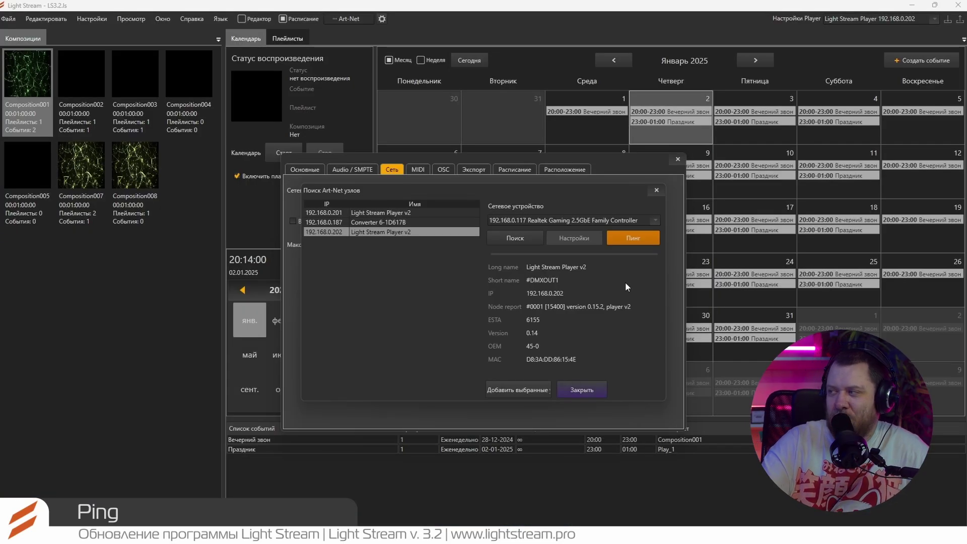
Close the settings and node search, and set the Light Stream Converter's IP address to 192.168.0.187 in editor mode
{"action": "left_click", "coordinate": [366, 223]}
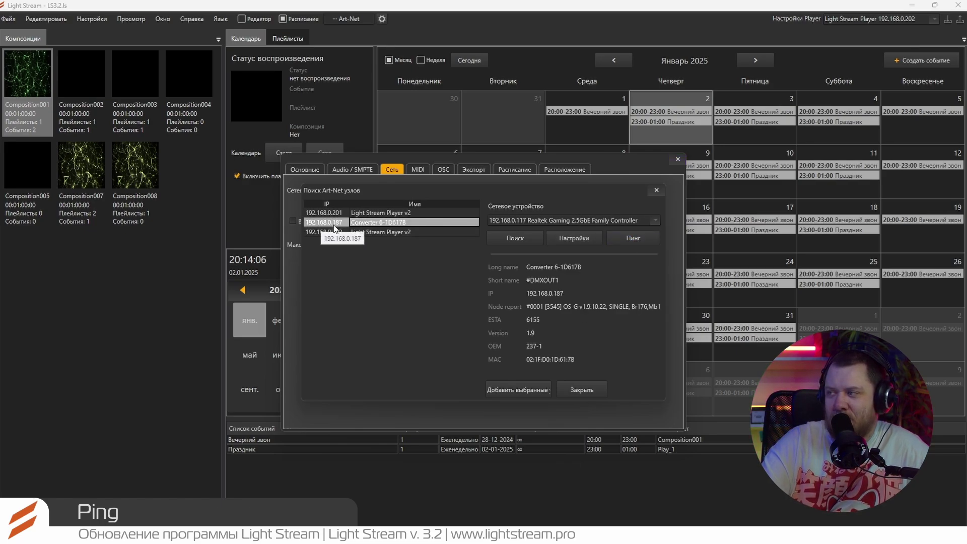
{"action": "left_click", "coordinate": [678, 160]}
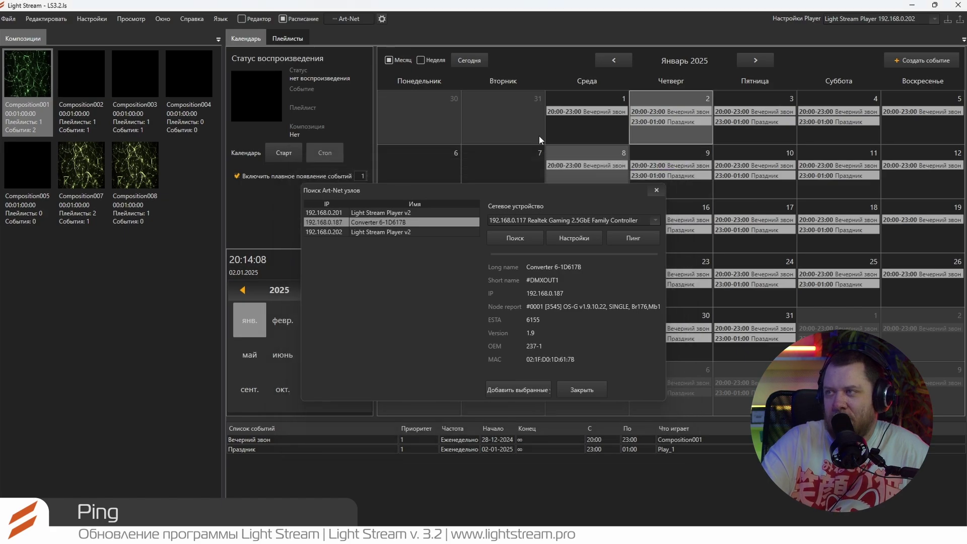
{"action": "left_click", "coordinate": [256, 19]}
{"action": "left_click", "coordinate": [76, 82]}
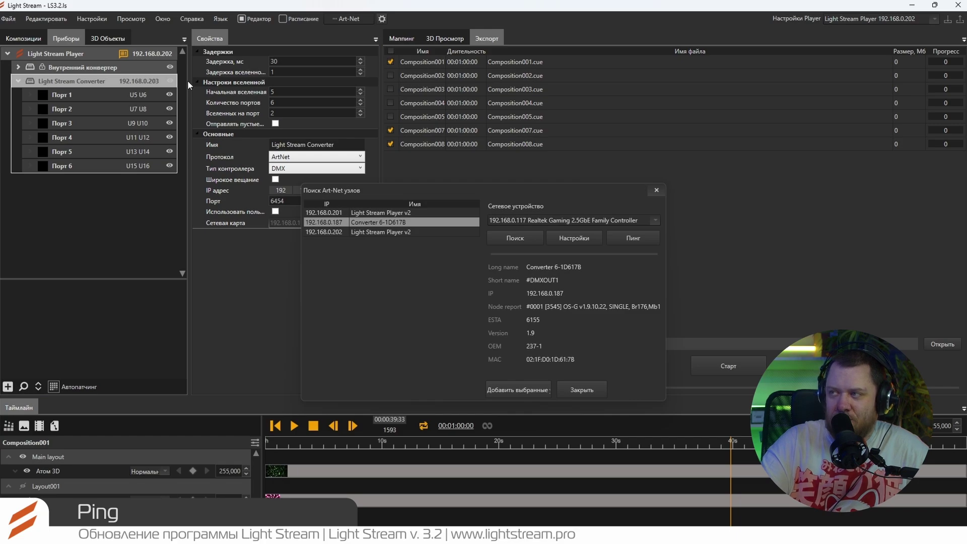
{"action": "left_click_drag", "start_coordinate": [346, 190], "coordinate": [428, 213]}
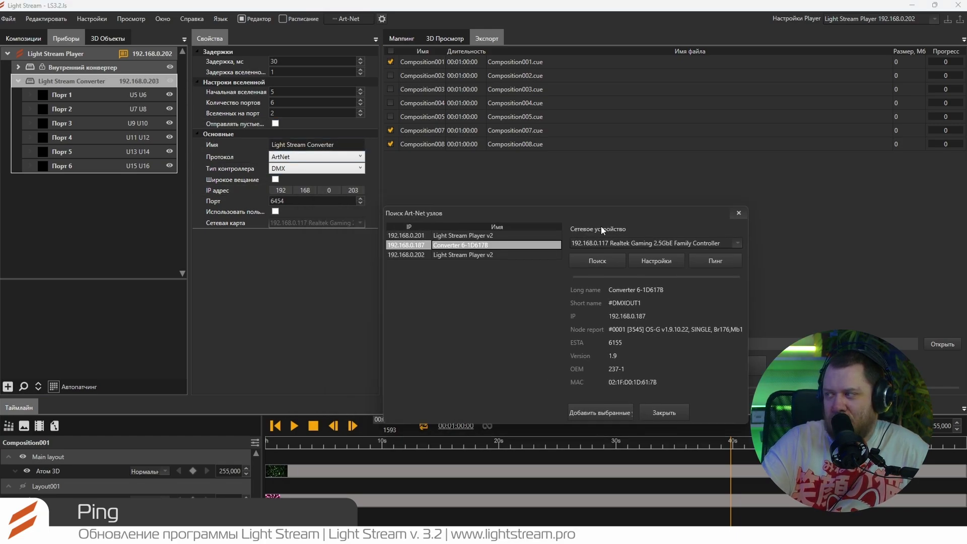
{"action": "left_click", "coordinate": [738, 213]}
{"action": "left_click", "coordinate": [359, 191]}
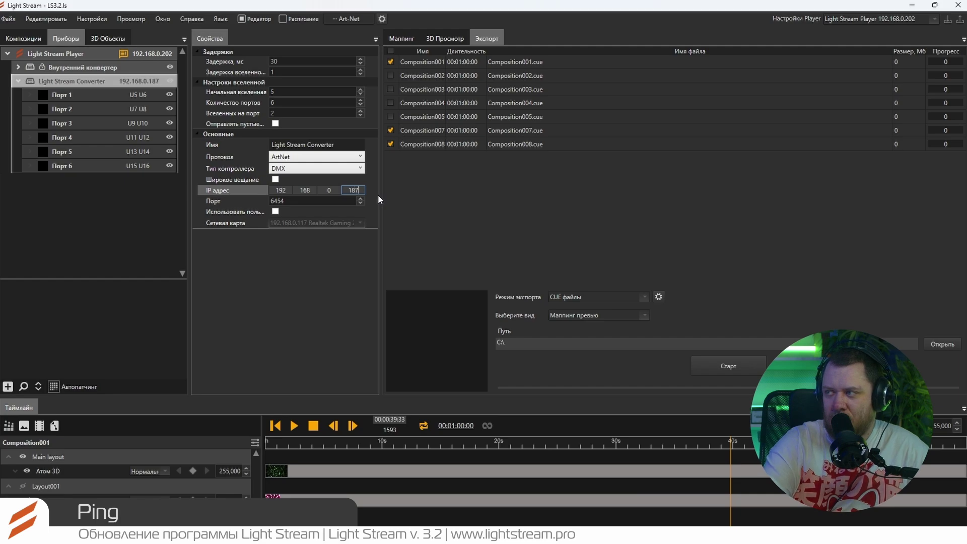
{"action": "key", "text": "Return"}
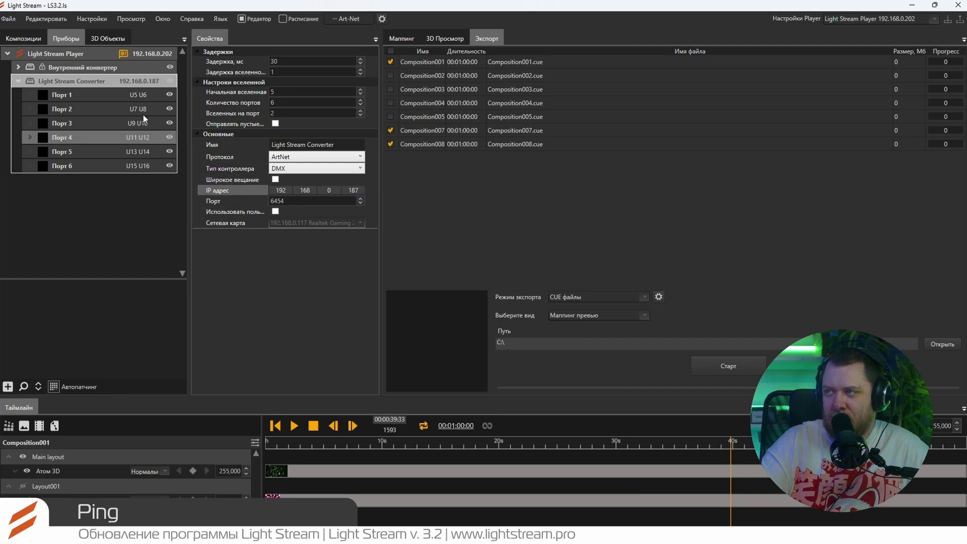